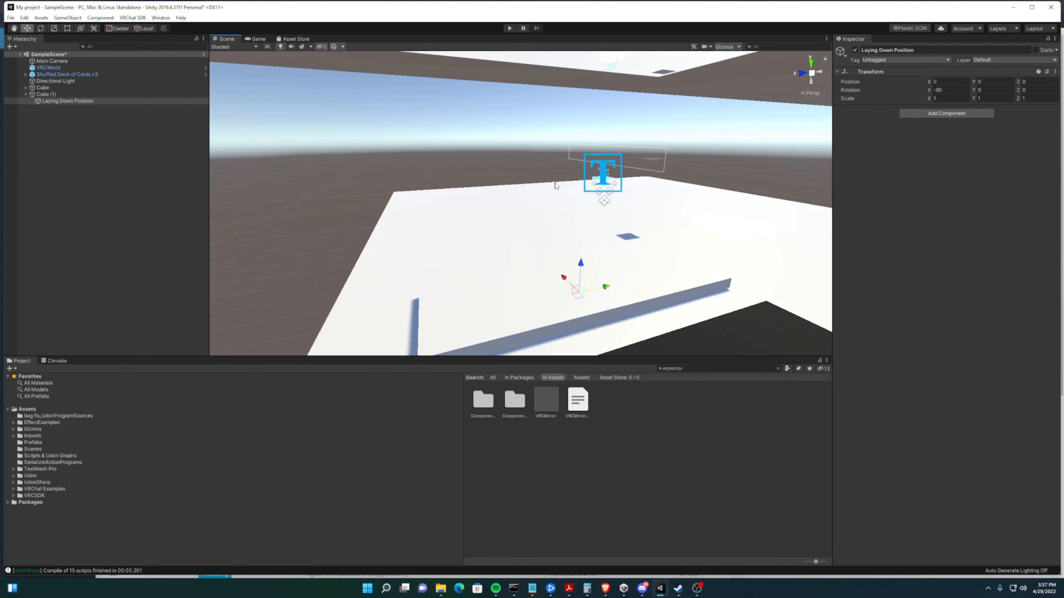
# - Try an X rotation of 90 on Laying Down Position, and set it back to -90
pyautogui.click(938, 91)
pyautogui.write('90')
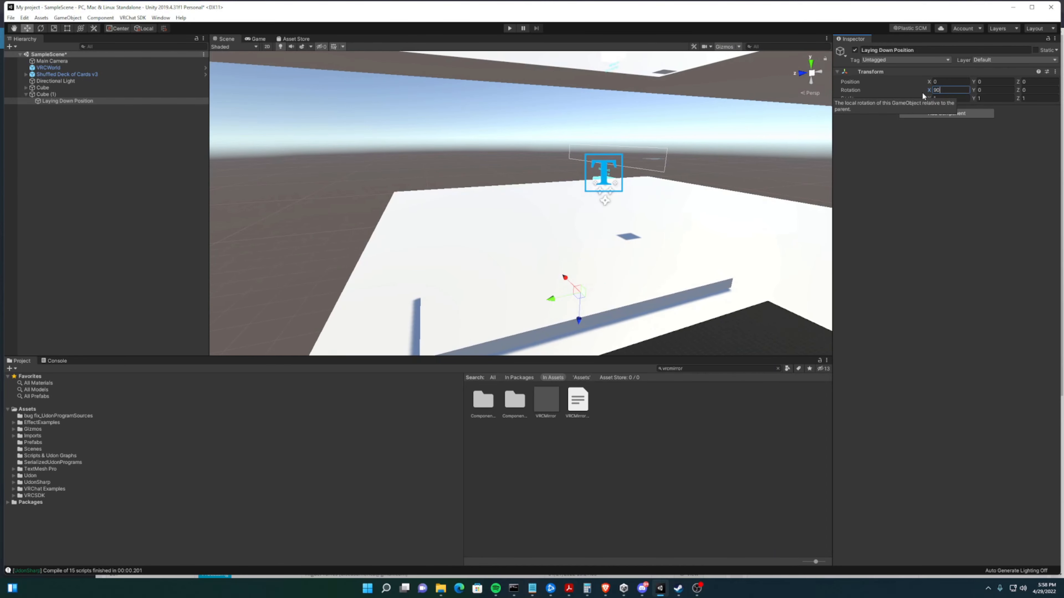
pyautogui.press('BackSpace')
pyautogui.press('BackSpace')
pyautogui.write('-90')
# - Raise Laying Down Position to a Y position of about 0.32 and assign it as the Player Enter Location of Cube (1)'s VRC Station
pyautogui.rightClick(449, 137)
pyautogui.moveTo(450, 136); pyautogui.dragTo(422, 152, button='right')
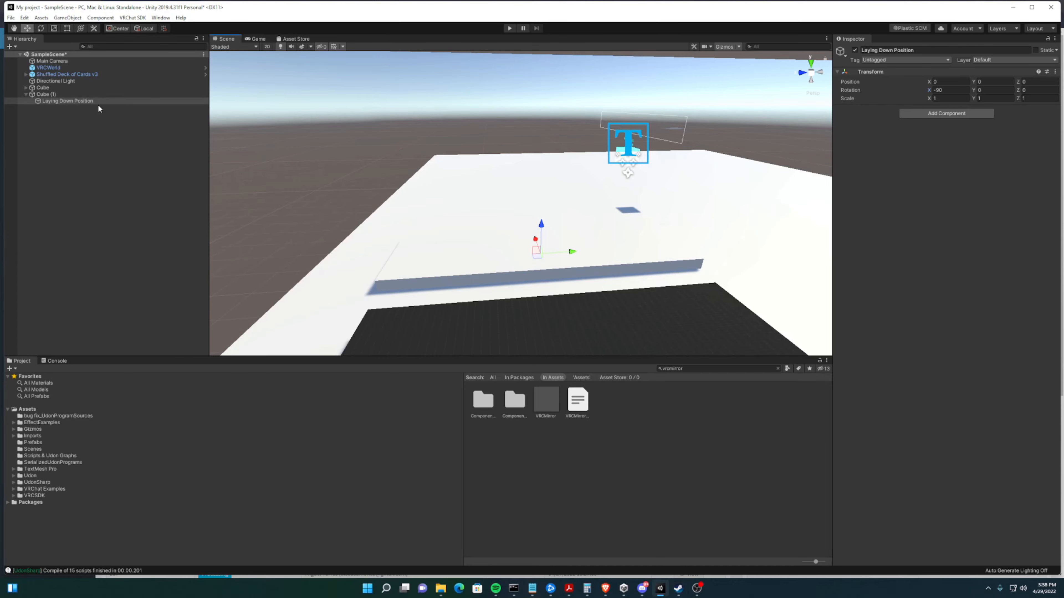
pyautogui.press('a')
pyautogui.moveTo(424, 192); pyautogui.dragTo(621, 198, button='right')
pyautogui.press('w')
pyautogui.moveTo(528, 216); pyautogui.dragTo(528, 206)
pyautogui.moveTo(582, 177); pyautogui.dragTo(377, 149, button='right')
pyautogui.press('d')
pyautogui.click(51, 95)
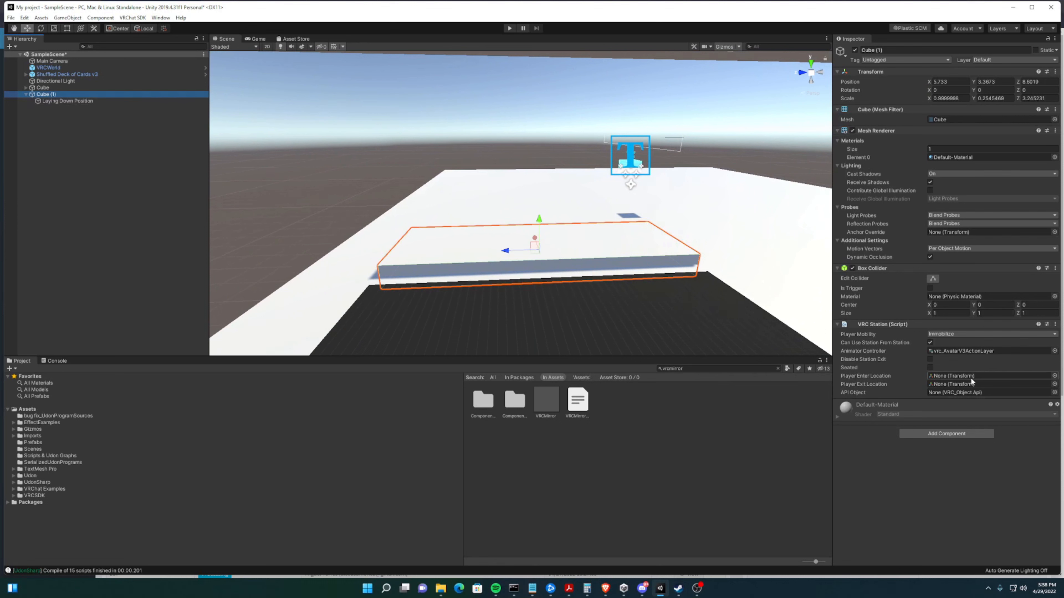
pyautogui.moveTo(84, 102); pyautogui.dragTo(958, 375)
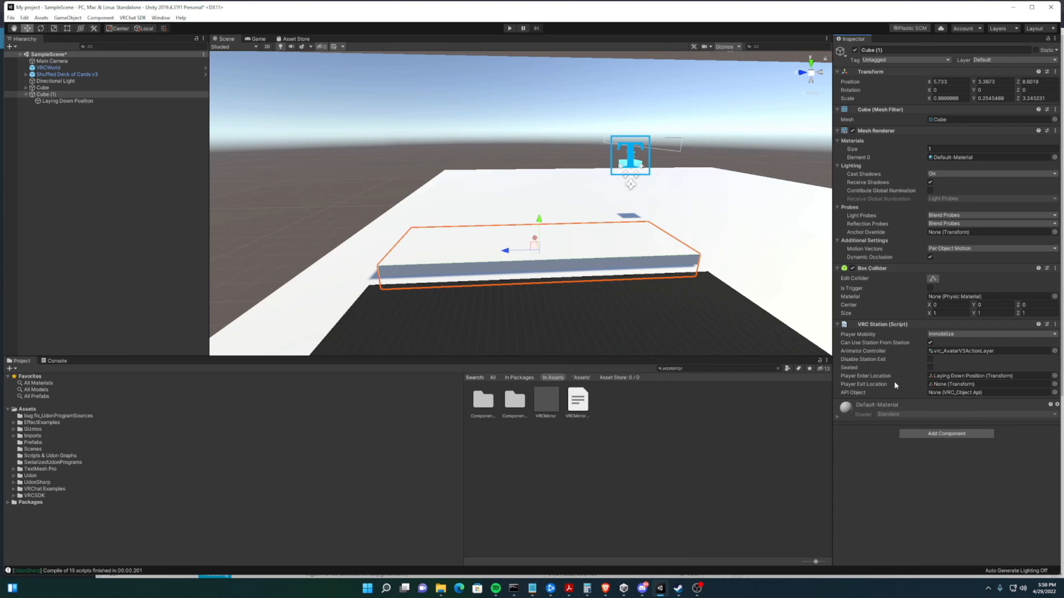
# - Create an empty child under Cube (1) and move it past the end of the white bed, to a Z position of about -0.8
pyautogui.rightClick(49, 95)
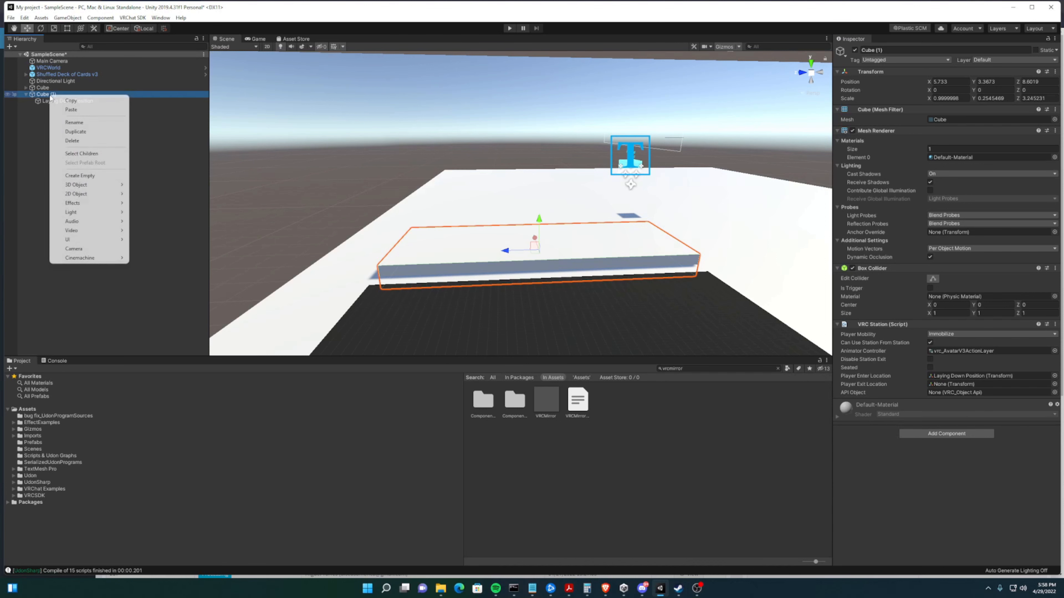
pyautogui.click(93, 177)
pyautogui.moveTo(461, 178); pyautogui.dragTo(491, 169, button='right')
pyautogui.press('a')
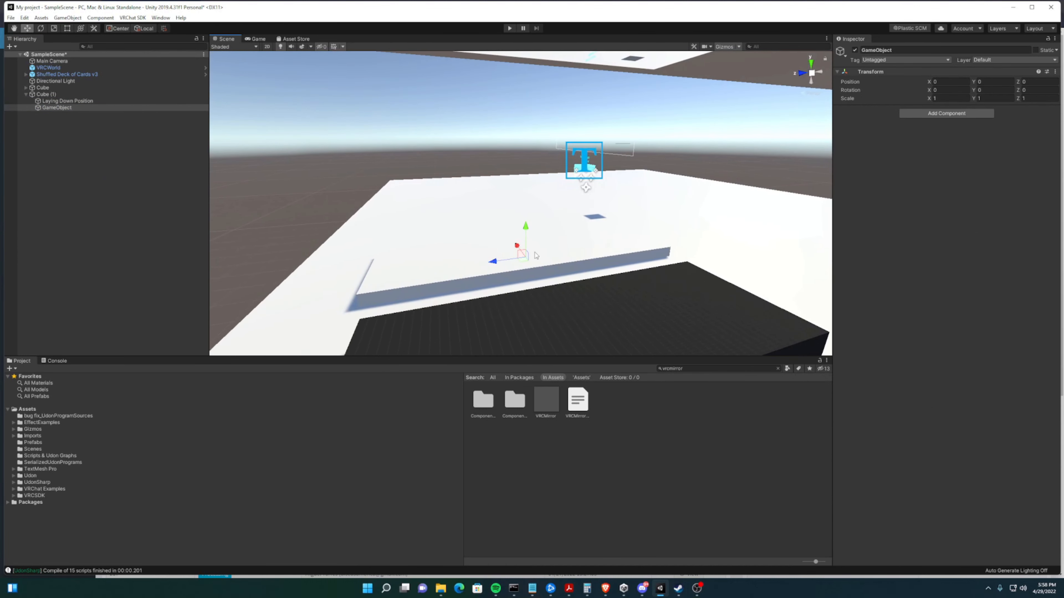
pyautogui.moveTo(501, 261); pyautogui.dragTo(684, 243)
pyautogui.press('d')
pyautogui.moveTo(603, 184); pyautogui.dragTo(557, 174, button='right')
pyautogui.press('a')
pyautogui.press('d')
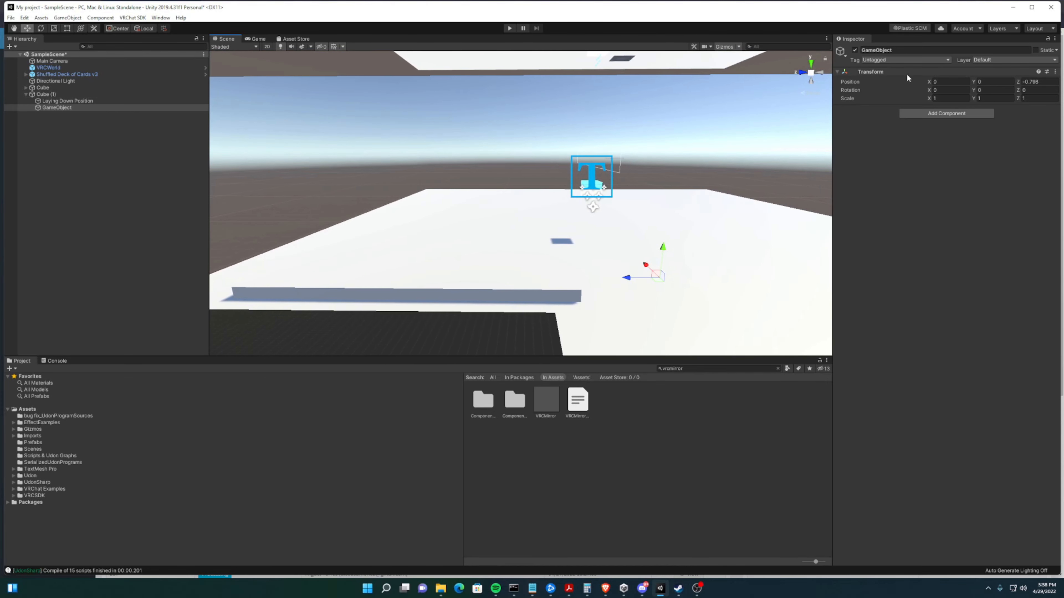
# - Rename the new empty object "Exit Position" and assign it as the Player Exit Location of Cube (1)'s VRC Station
pyautogui.click(900, 50)
pyautogui.write('Exit P')
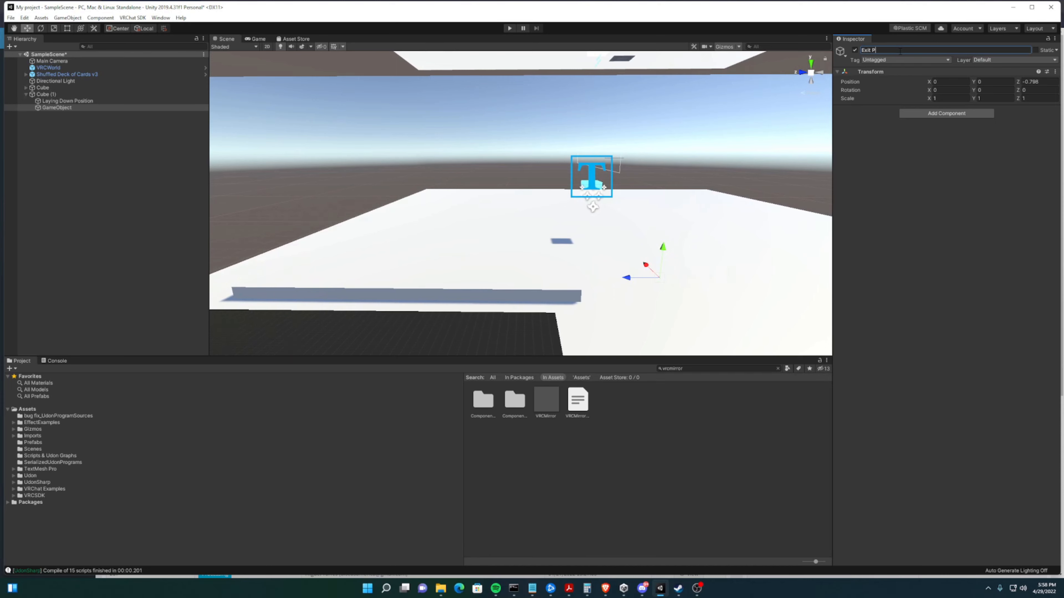
pyautogui.write('osition')
pyautogui.click(46, 94)
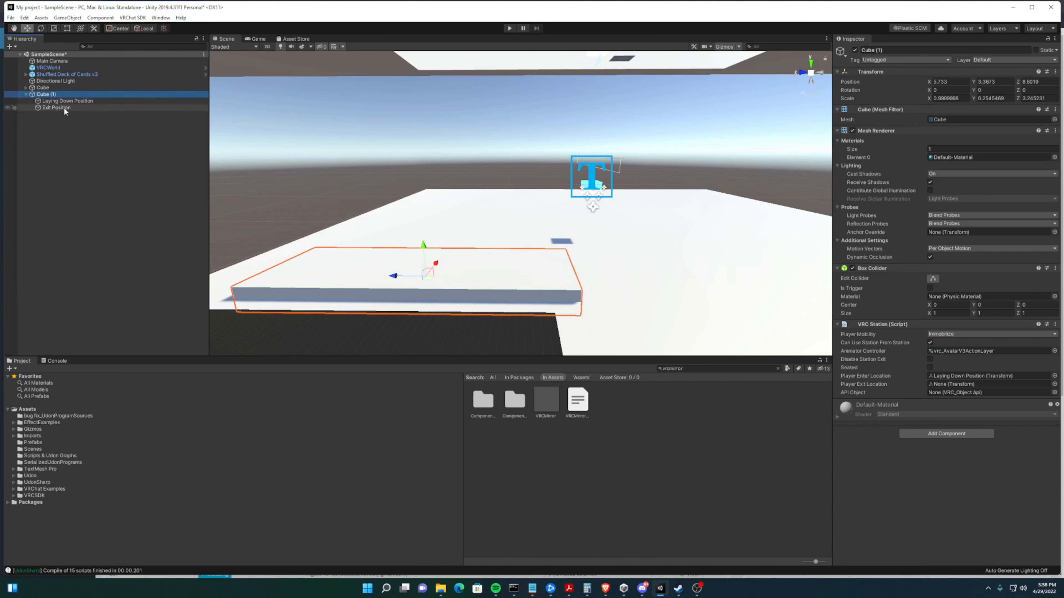
pyautogui.moveTo(64, 107); pyautogui.dragTo(946, 385)
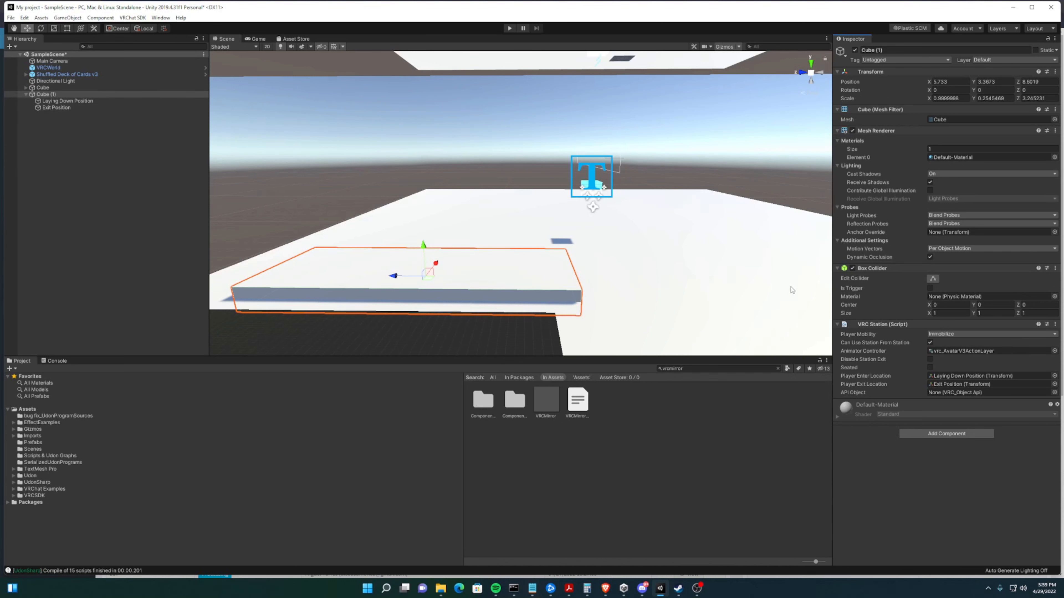
# - Check the transform of Laying Down Position and the VRC Station settings of Cube (1)
pyautogui.click(63, 101)
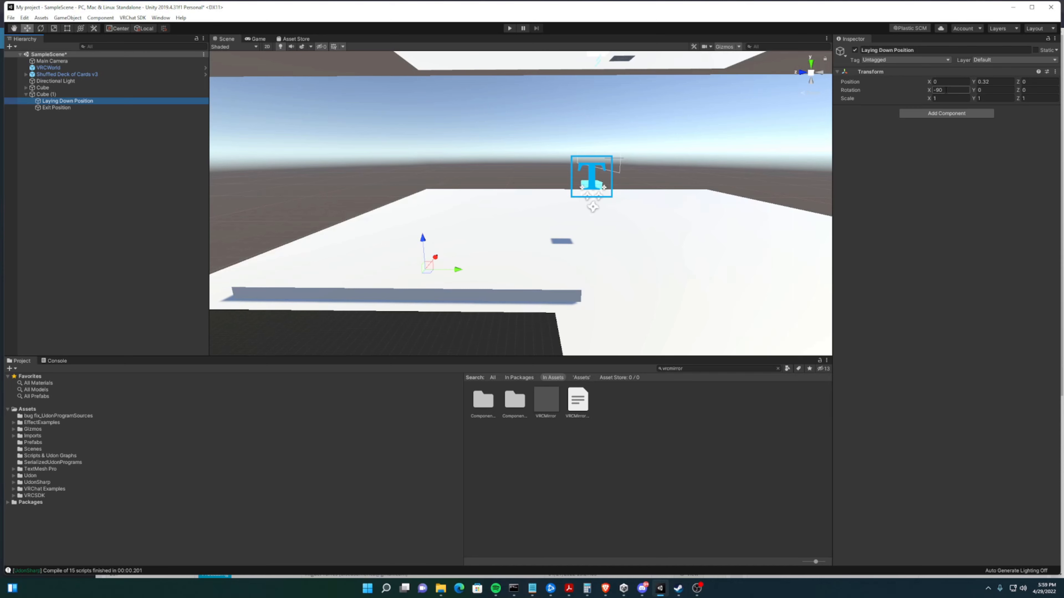
pyautogui.click(82, 93)
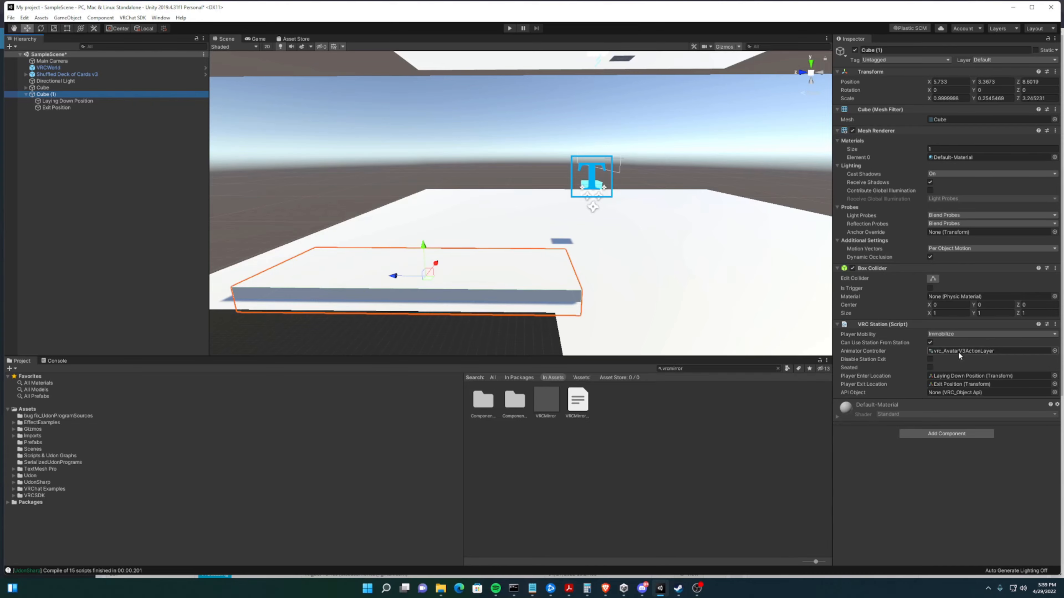
pyautogui.click(697, 589)
pyautogui.click(696, 589)
pyautogui.click(129, 17)
pyautogui.click(140, 41)
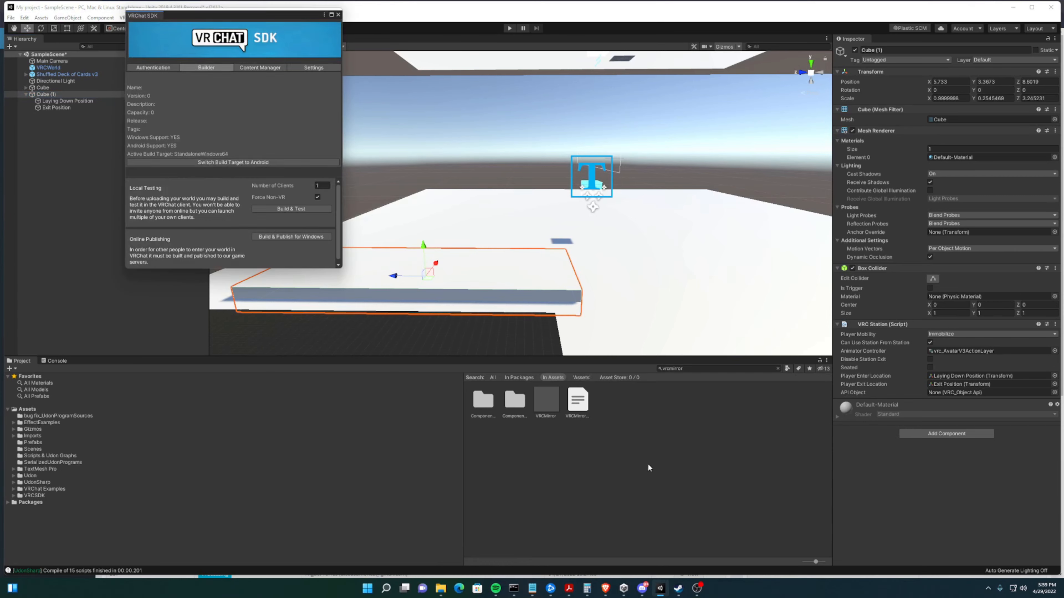
pyautogui.click(338, 11)
# - Enlarge the overhead VRCMirror with the Rect tool to a scale of about 3.78 in X and 10.19 in Y
pyautogui.moveTo(415, 164); pyautogui.dragTo(621, 112, button='right')
pyautogui.click(621, 112)
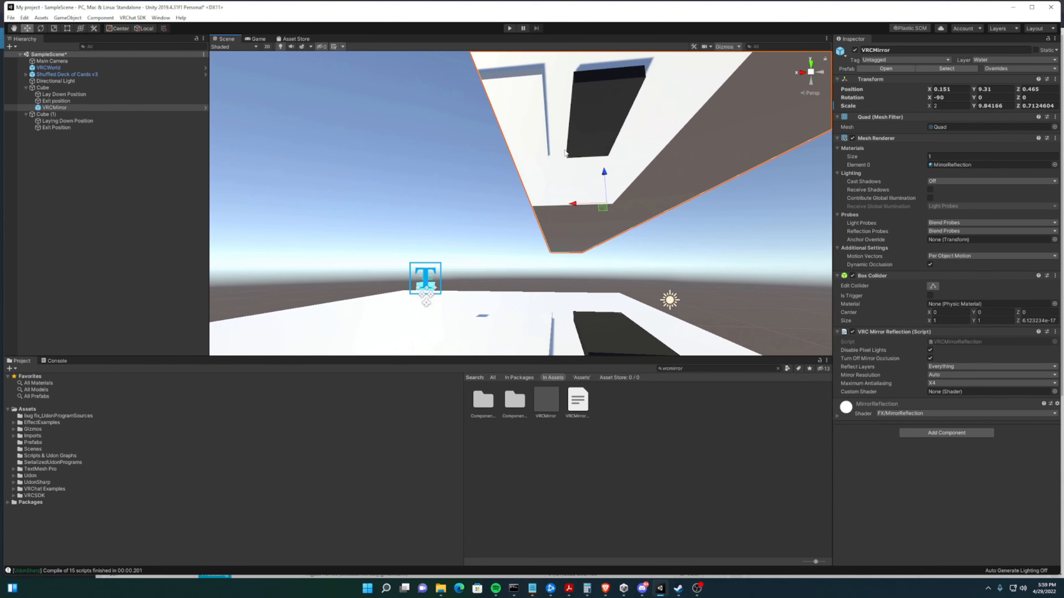
pyautogui.click(65, 28)
pyautogui.moveTo(508, 154); pyautogui.dragTo(254, 112, button='right')
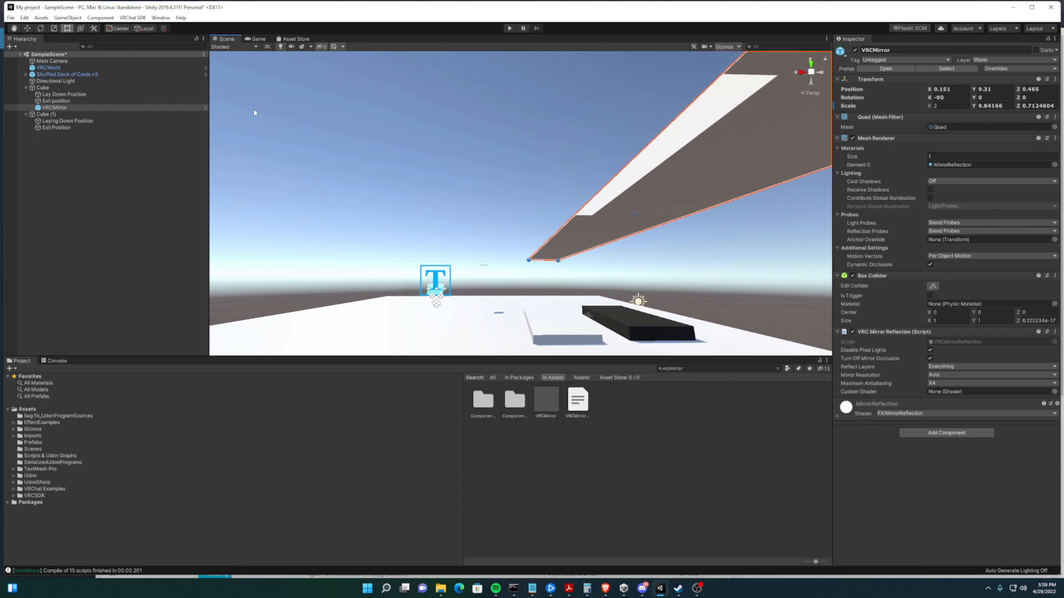
pyautogui.moveTo(625, 164); pyautogui.dragTo(617, 159, button='right')
pyautogui.moveTo(525, 265); pyautogui.dragTo(501, 268)
pyautogui.press('w')
pyautogui.moveTo(567, 273); pyautogui.dragTo(568, 273, button='right')
# - Build and test the world locally with the VRChat SDK, lie down on the white bed in VRChat, and get up
pyautogui.click(132, 18)
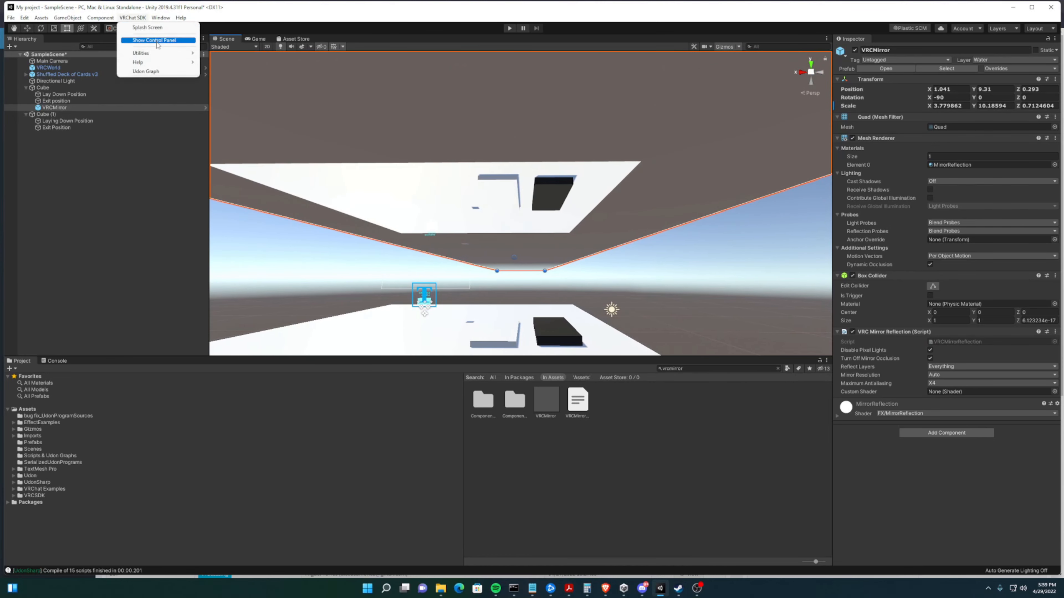
pyautogui.click(145, 25)
pyautogui.click(303, 211)
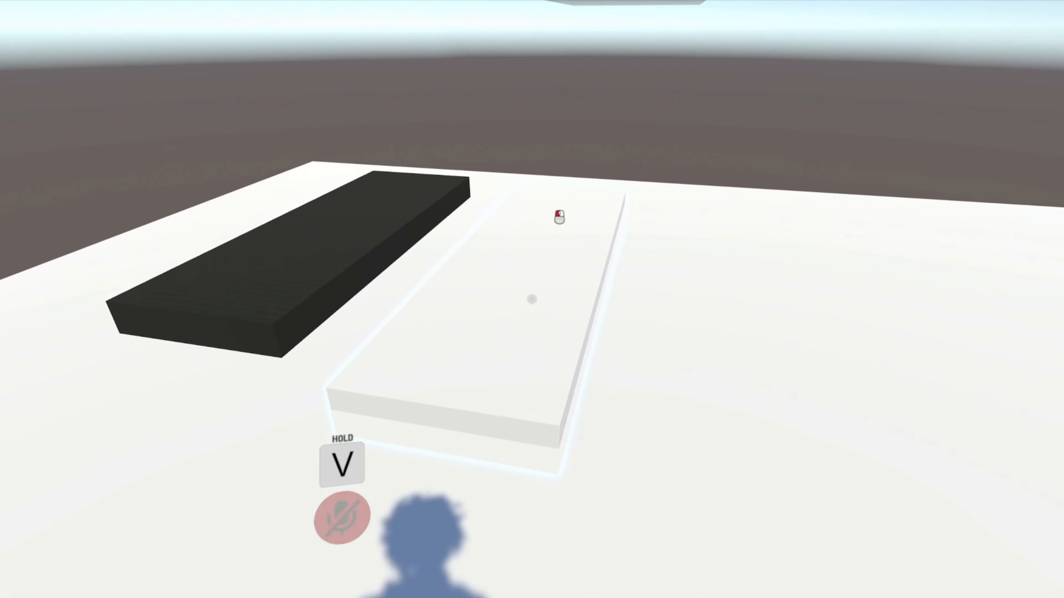
pyautogui.click(532, 300)
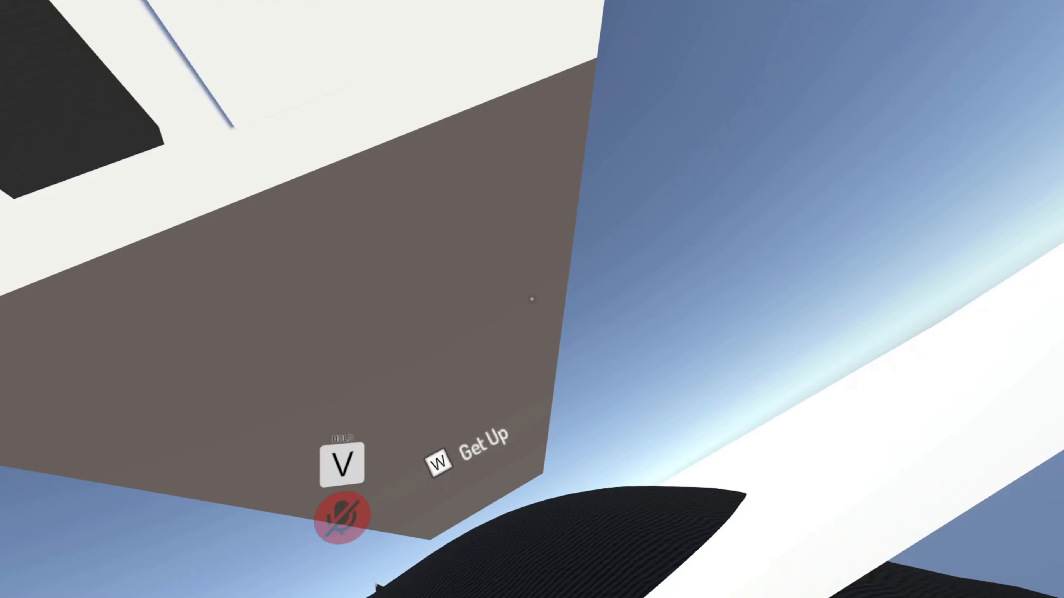
pyautogui.press('w')
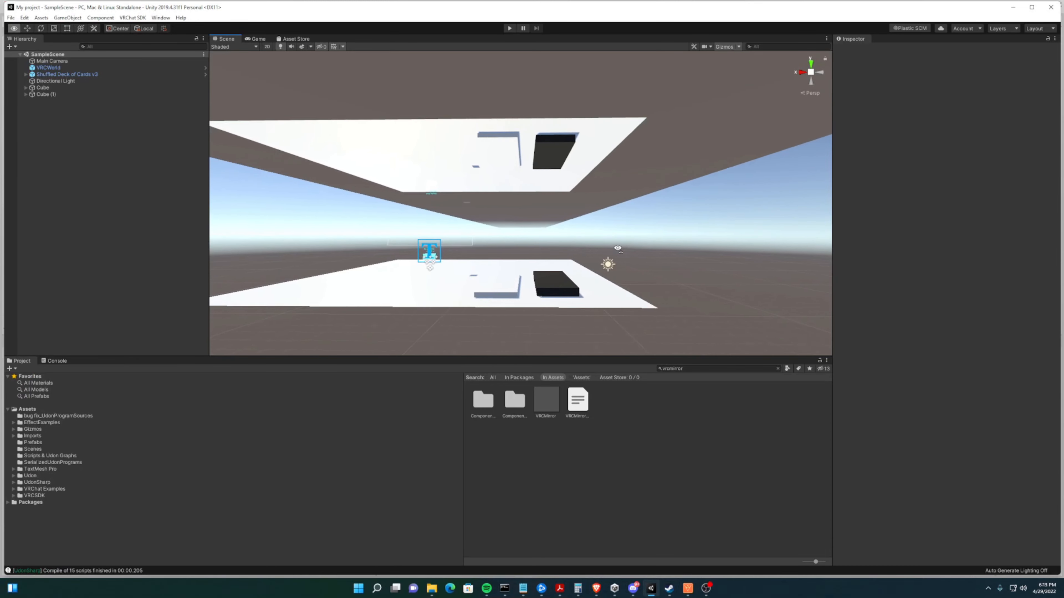
# - In the Unity scene, create another empty child object under Cube (1), the white bed
pyautogui.moveTo(618, 248); pyautogui.dragTo(615, 316, button='right')
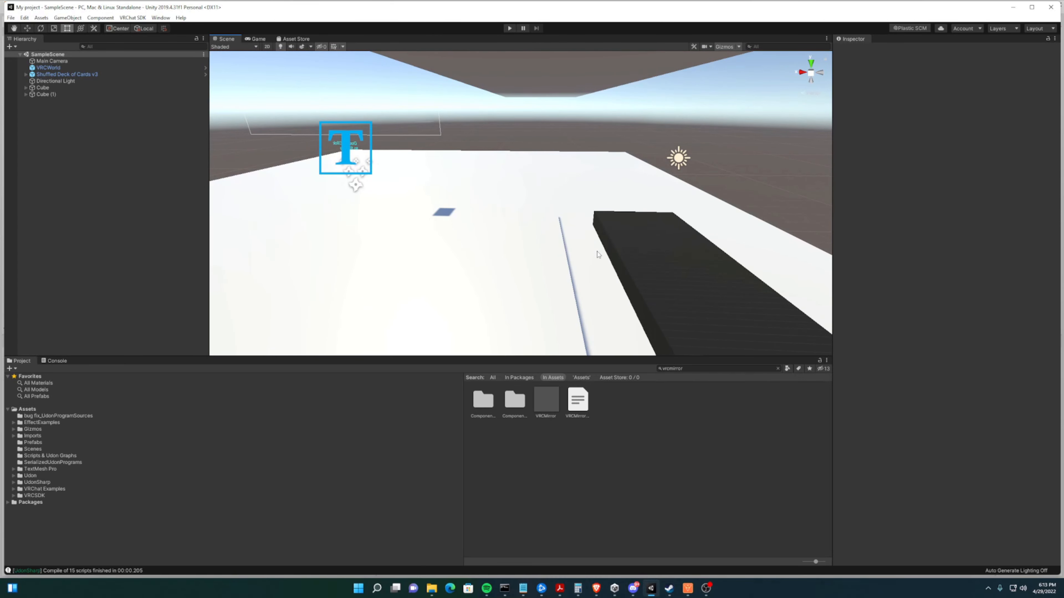
pyautogui.moveTo(598, 254); pyautogui.dragTo(404, 255, button='right')
pyautogui.click(536, 267)
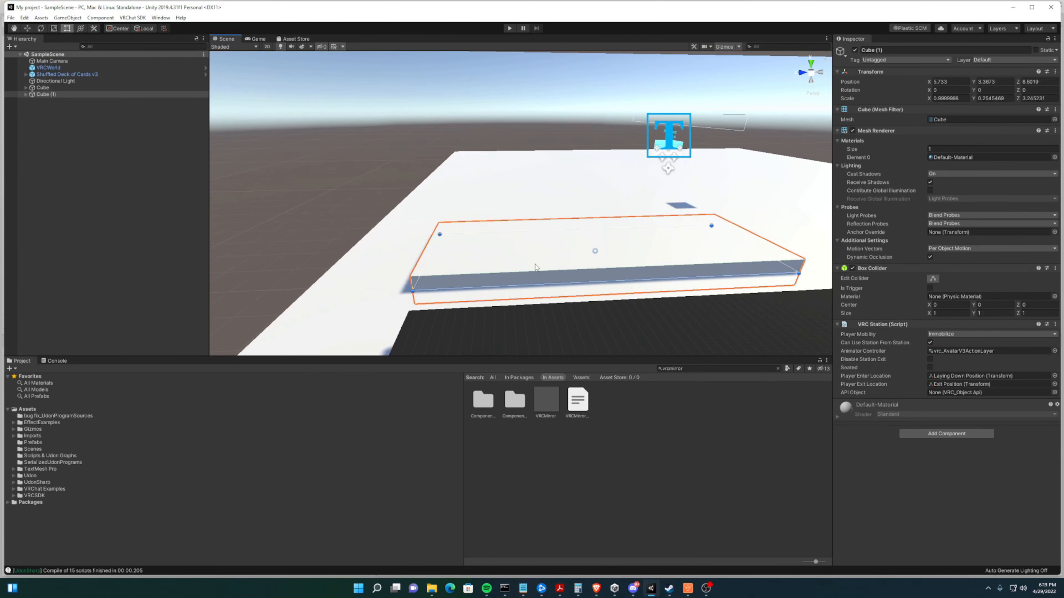
pyautogui.click(25, 88)
pyautogui.moveTo(375, 134); pyautogui.dragTo(568, 137, button='right')
pyautogui.click(26, 87)
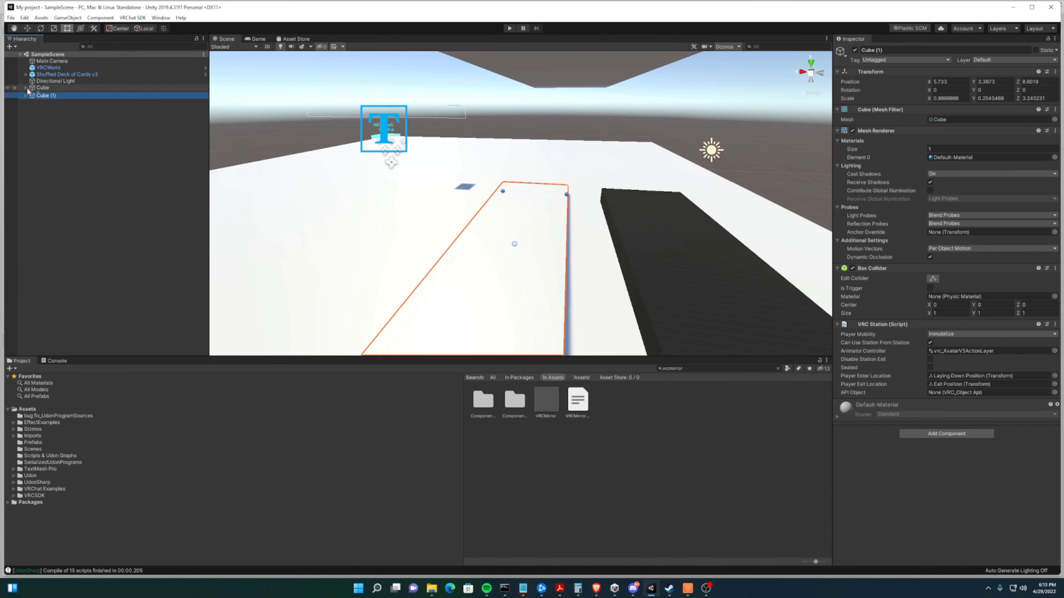
pyautogui.click(26, 94)
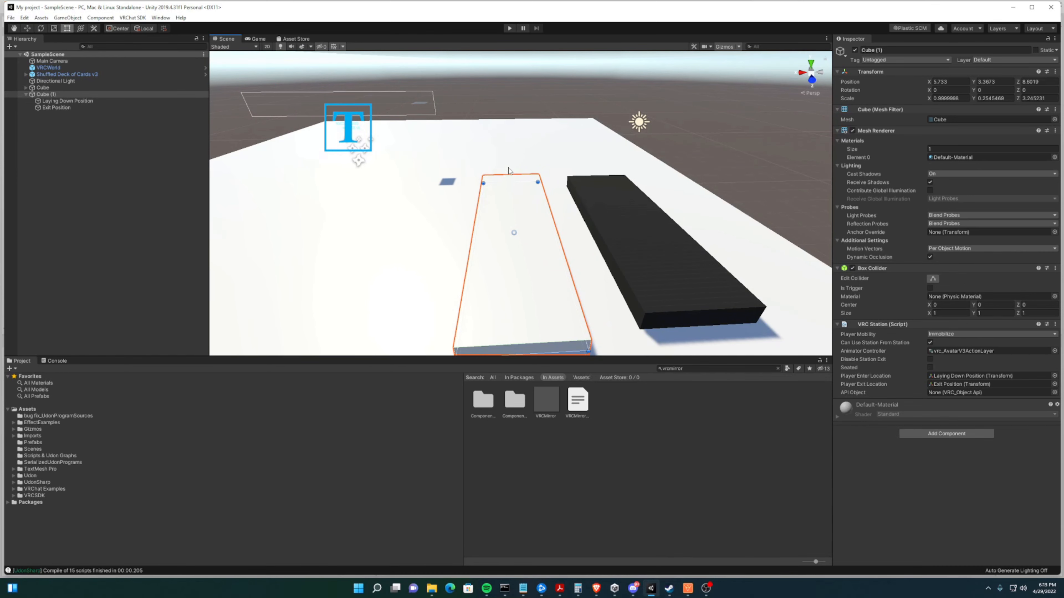
pyautogui.moveTo(473, 139); pyautogui.dragTo(517, 164, button='right')
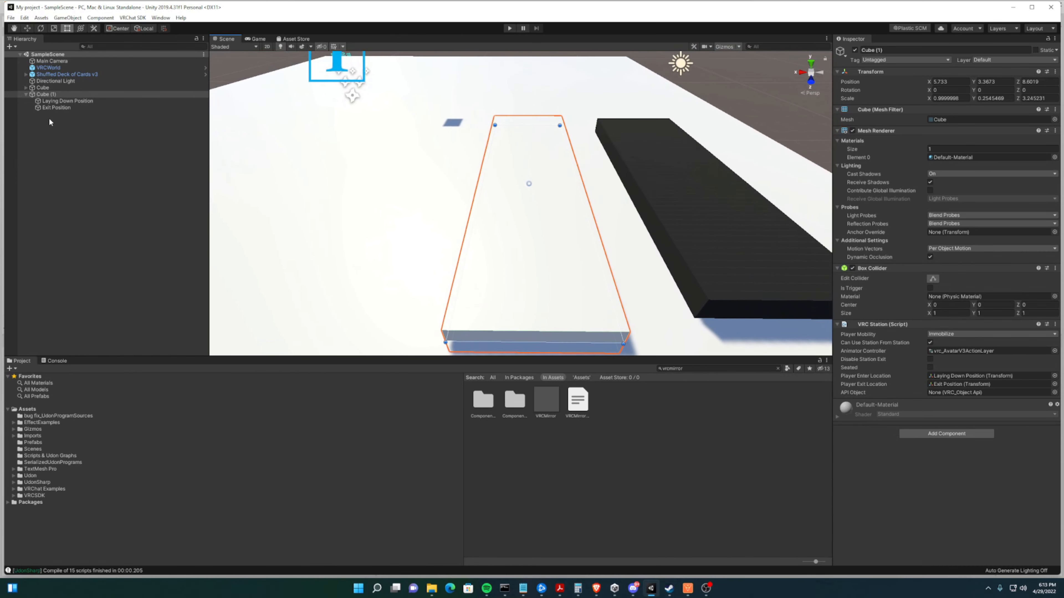
pyautogui.rightClick(49, 98)
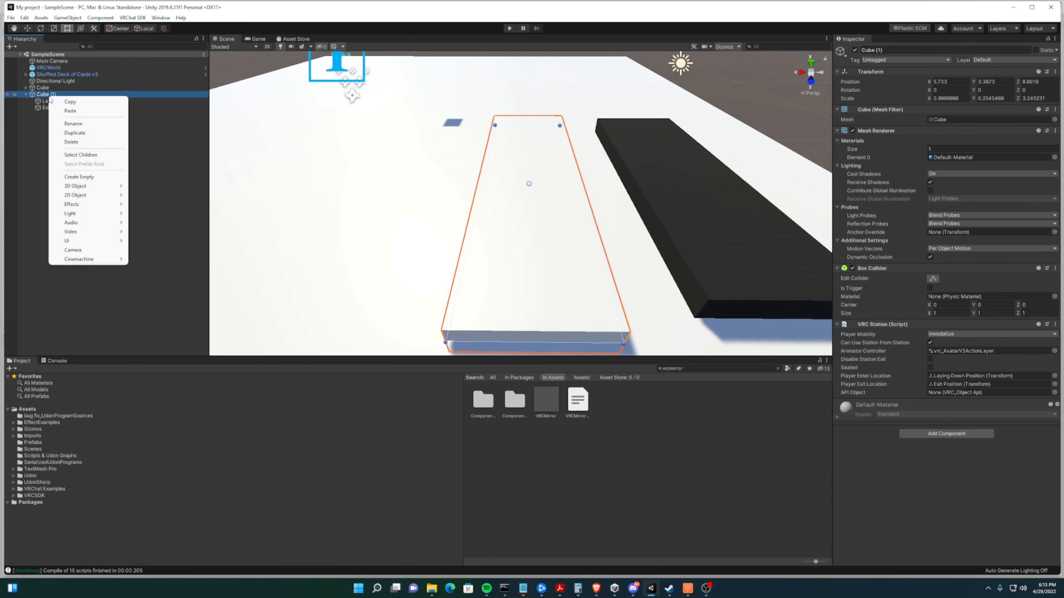
pyautogui.click(94, 176)
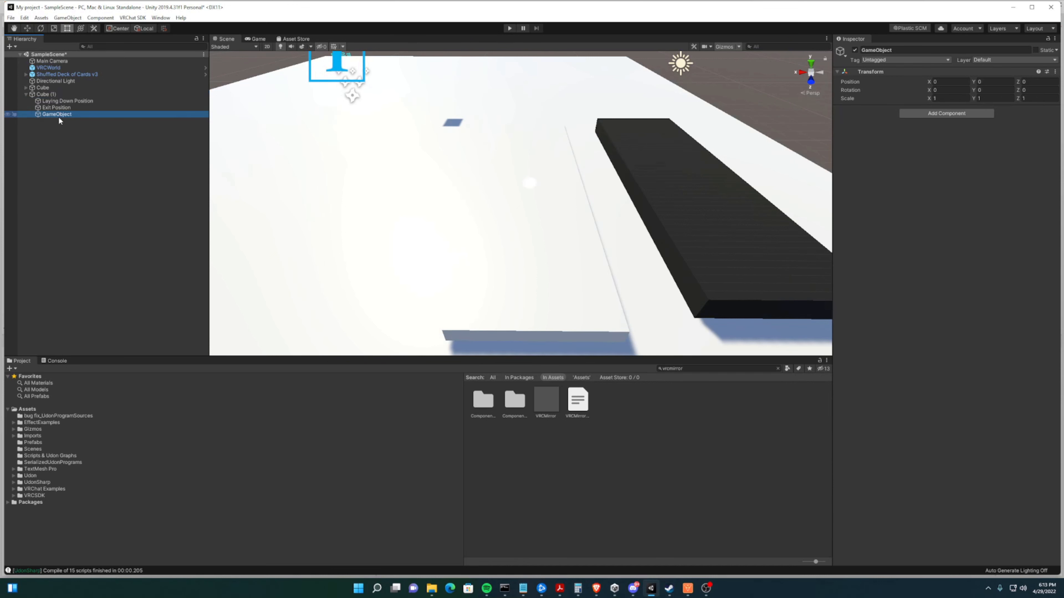
# - Rename the new empty object under Cube (1) to "Laying down 1"
pyautogui.click(898, 50)
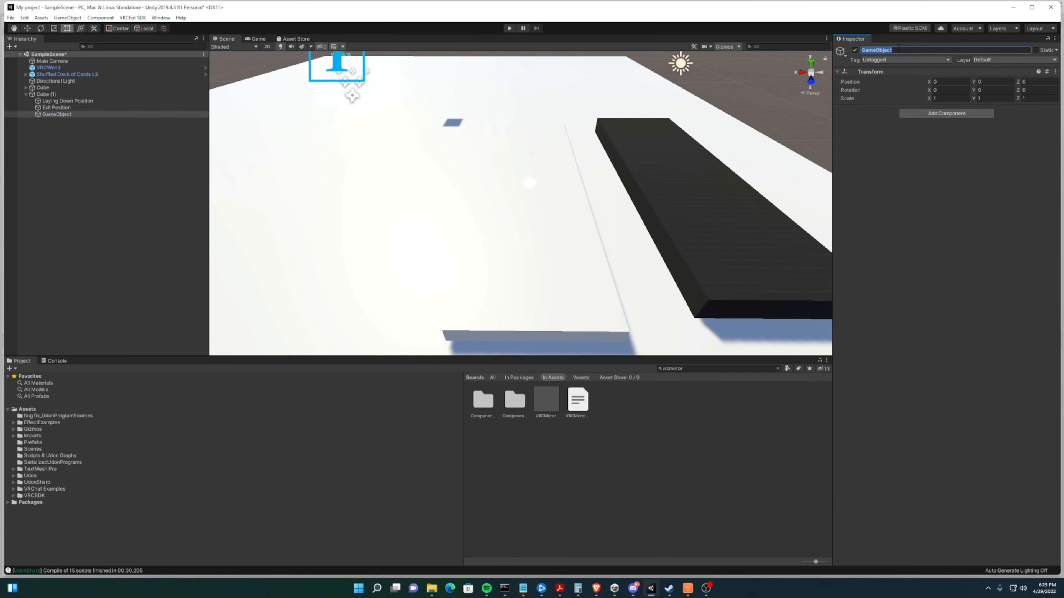
pyautogui.press('BackSpace')
pyautogui.write('LAy')
pyautogui.press('BackSpace')
pyautogui.press('BackSpace')
pyautogui.write('aying down 1')
pyautogui.press('Return')
pyautogui.click(78, 141)
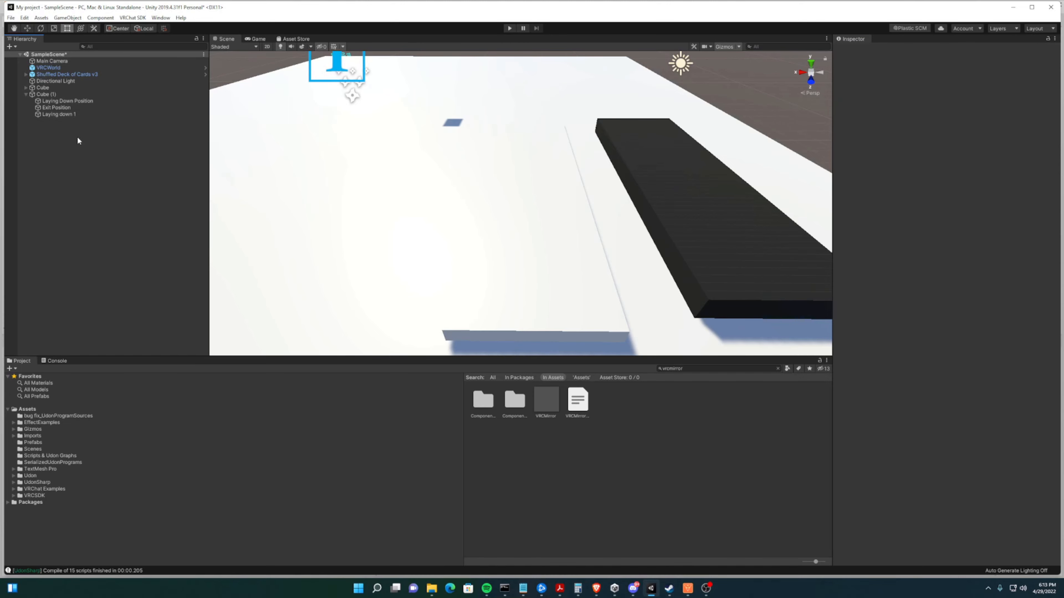
# - Raise Laying down 1 to a Y position of about 0.36 and nest Laying Down Position and Exit Position under it
pyautogui.click(75, 114)
pyautogui.press('f')
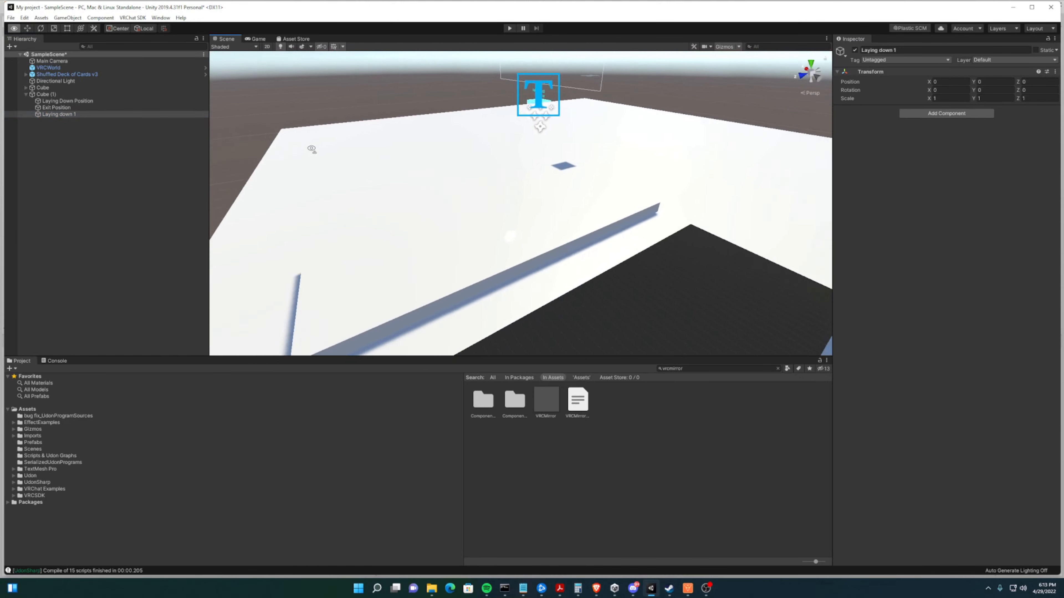
pyautogui.click(27, 28)
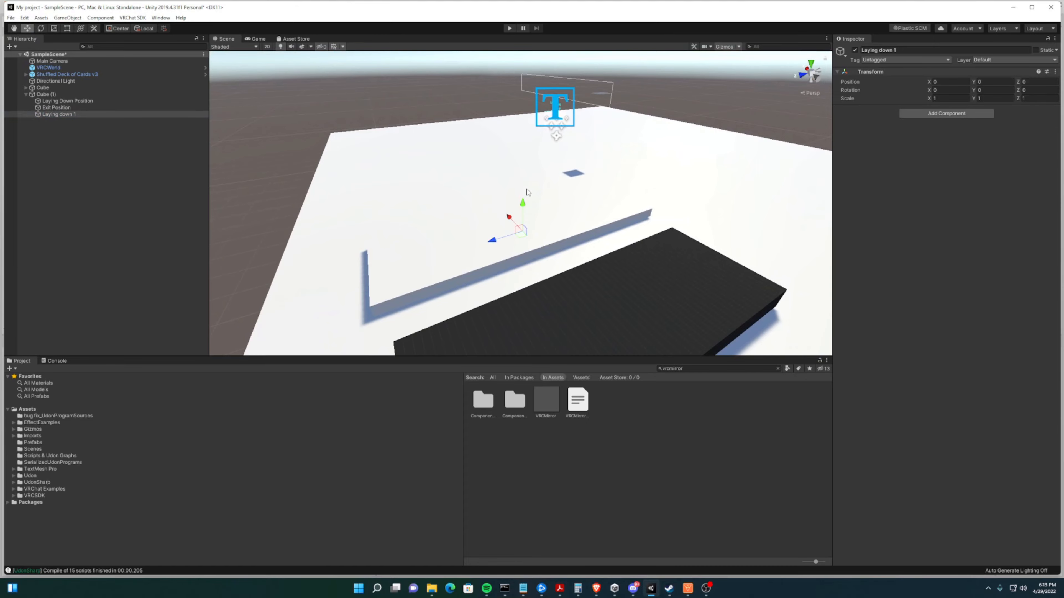
pyautogui.moveTo(523, 201); pyautogui.dragTo(524, 195)
pyautogui.press('w')
pyautogui.moveTo(524, 194); pyautogui.dragTo(507, 132, button='right')
pyautogui.press('s')
pyautogui.press('w')
pyautogui.press('s')
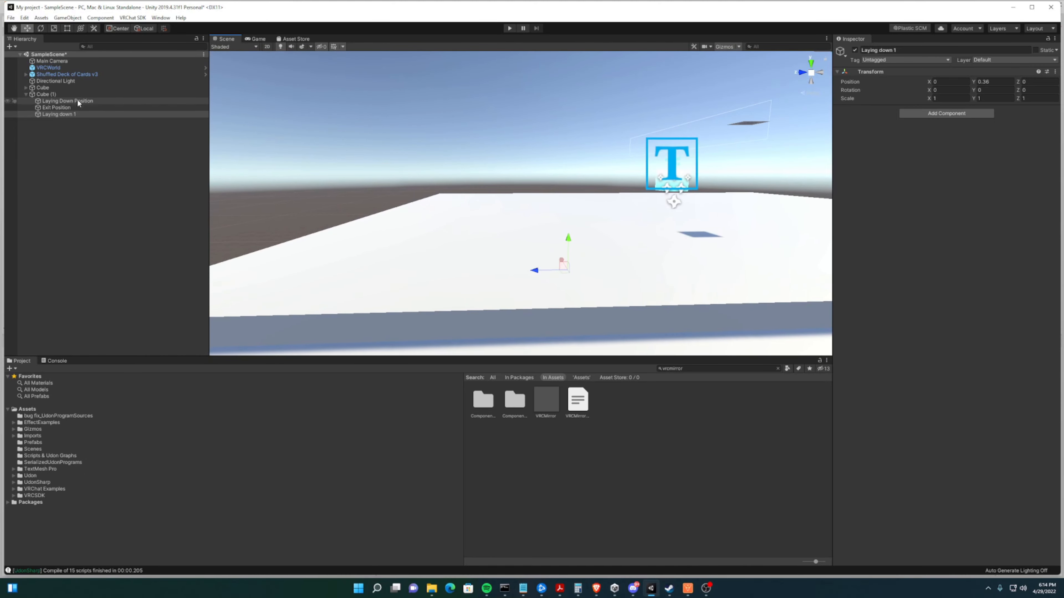
pyautogui.moveTo(77, 100)
pyautogui.mouseDown()
pyautogui.moveTo(69, 117)
pyautogui.moveTo(68, 109)
pyautogui.mouseUp()
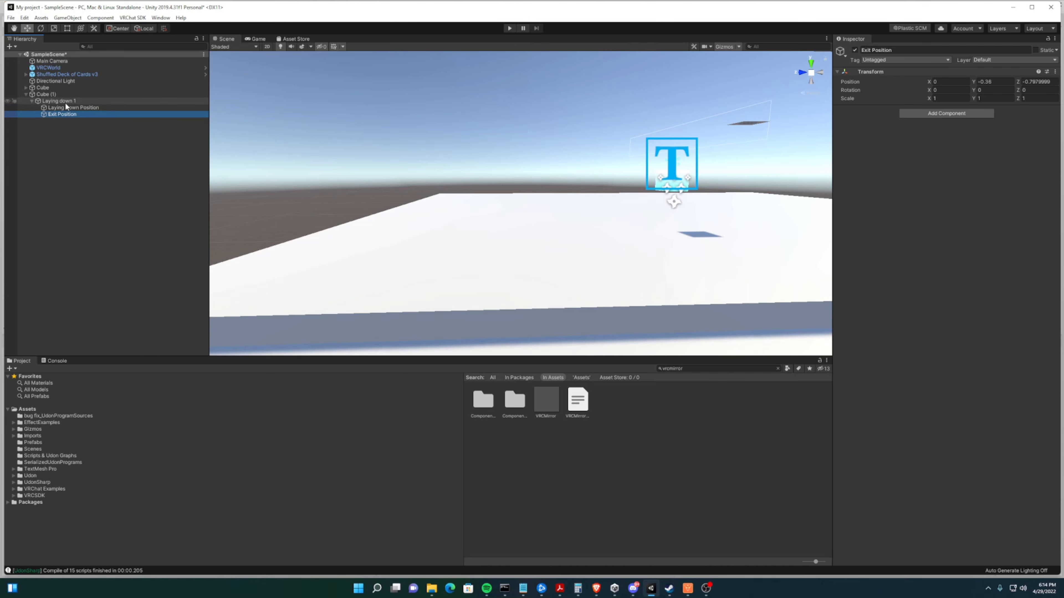
# - Copy the VRC Station component of Cube (1)
pyautogui.click(63, 94)
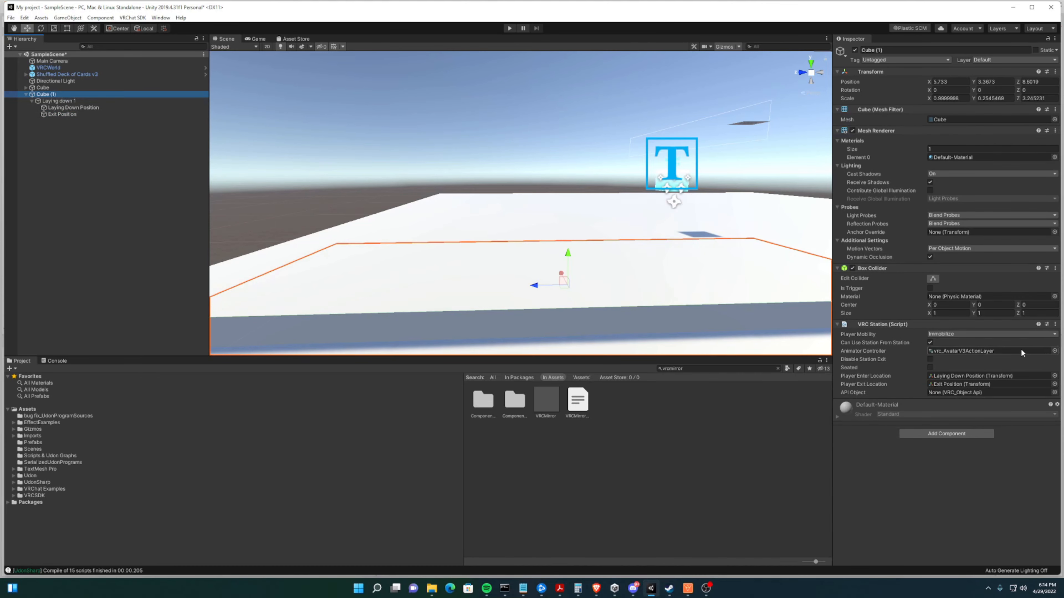
pyautogui.click(1055, 325)
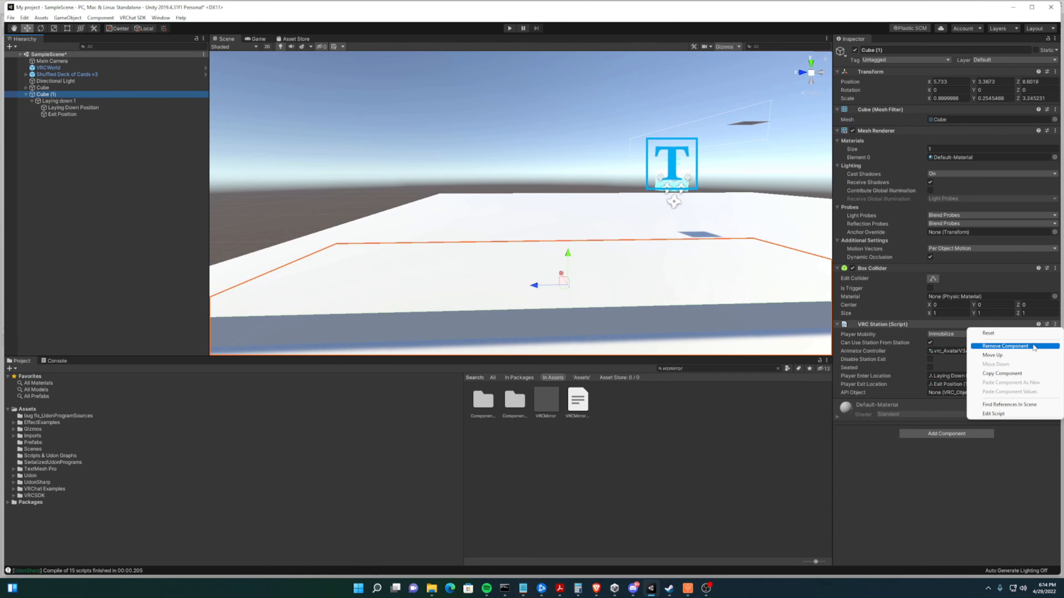
pyautogui.click(1020, 375)
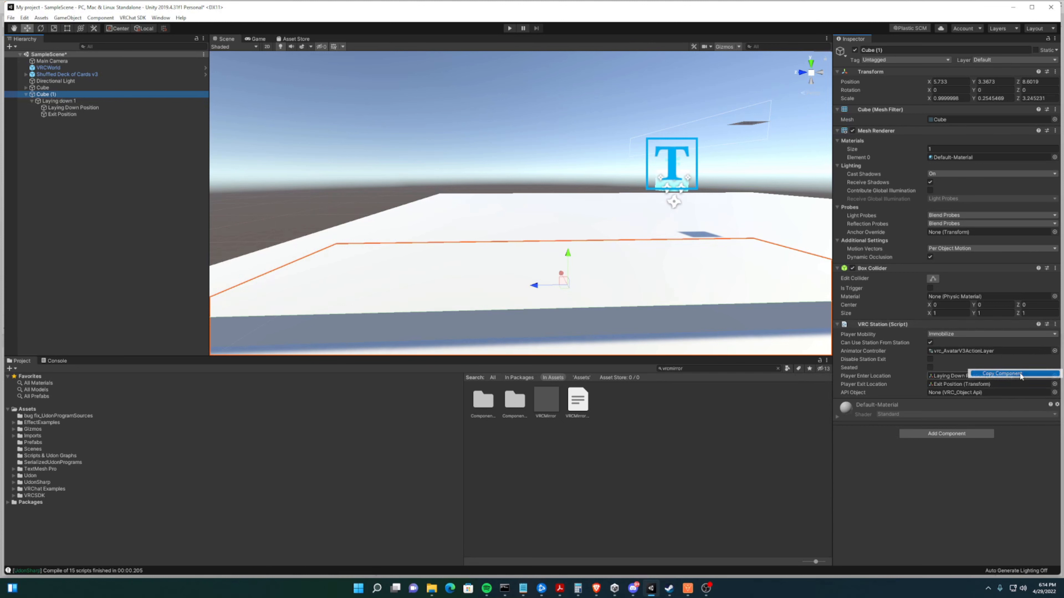
# - Remove the VRC Station component from Cube (1)
pyautogui.click(1055, 326)
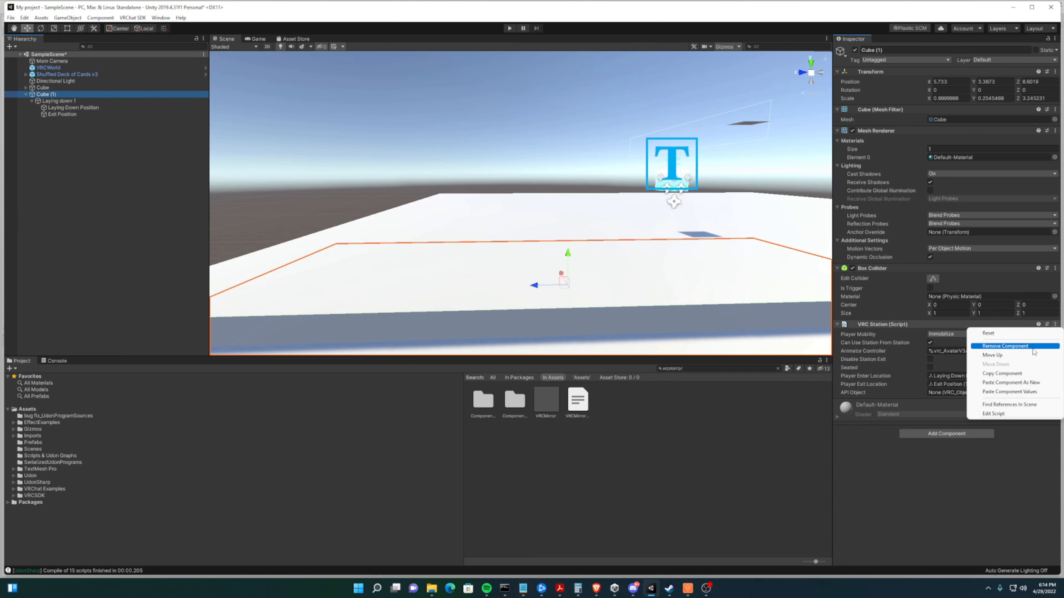
pyautogui.click(1033, 351)
# - Add a VRC Station component to the Laying down 1 object
pyautogui.click(71, 108)
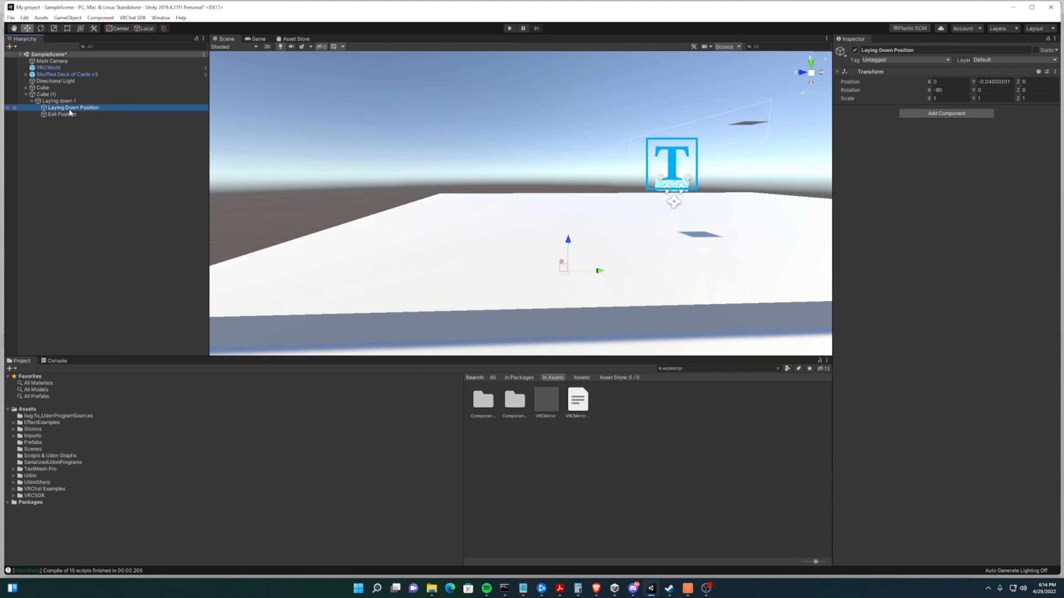
pyautogui.click(917, 143)
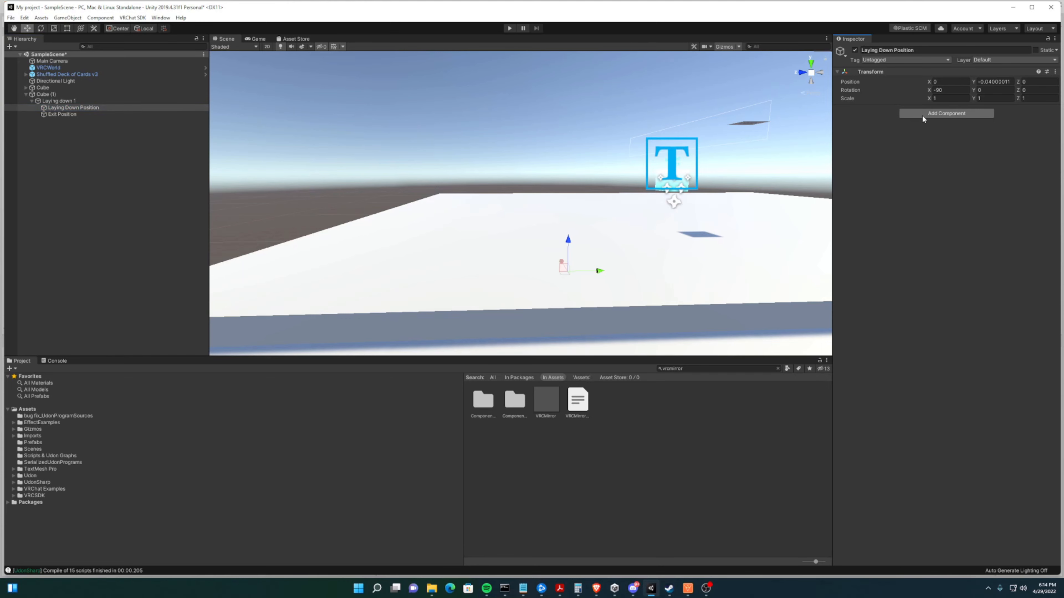
pyautogui.click(56, 101)
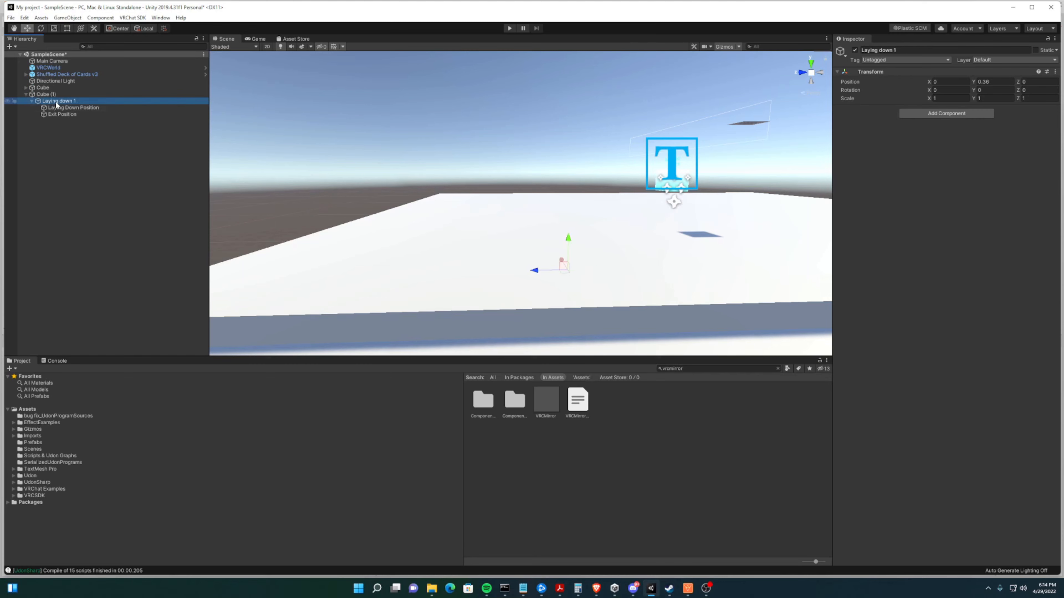
pyautogui.click(925, 114)
pyautogui.click(921, 143)
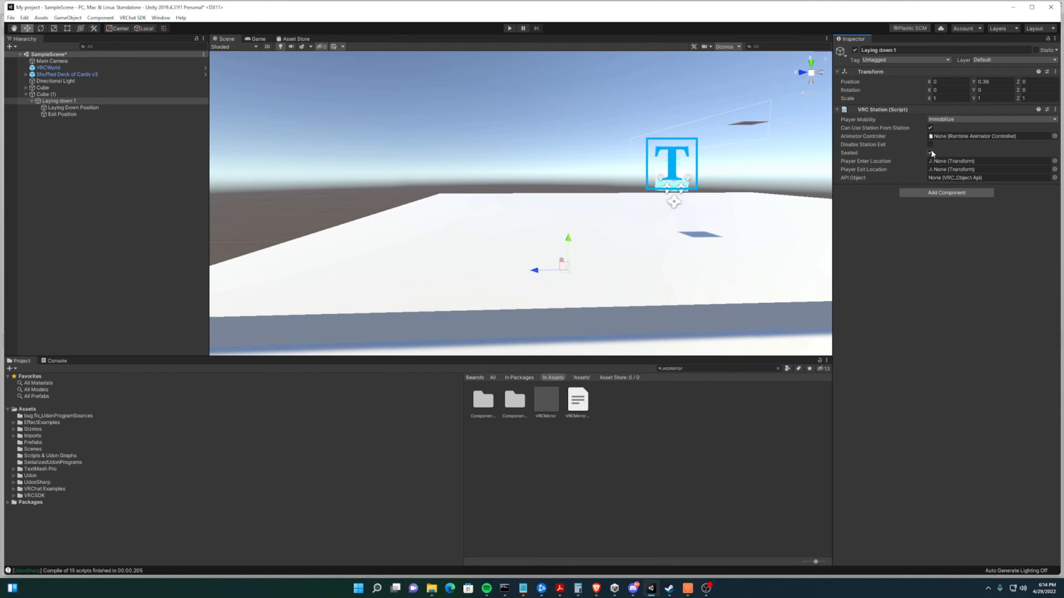
# - Turn off Seated on Laying down 1's station, assign Laying Down Position as enter location, Exit Position as exit location, and vrc_AvatarV3ActionLayer as animator controller
pyautogui.moveTo(74, 107); pyautogui.dragTo(952, 167)
pyautogui.moveTo(62, 114); pyautogui.dragTo(959, 170)
pyautogui.click(1054, 135)
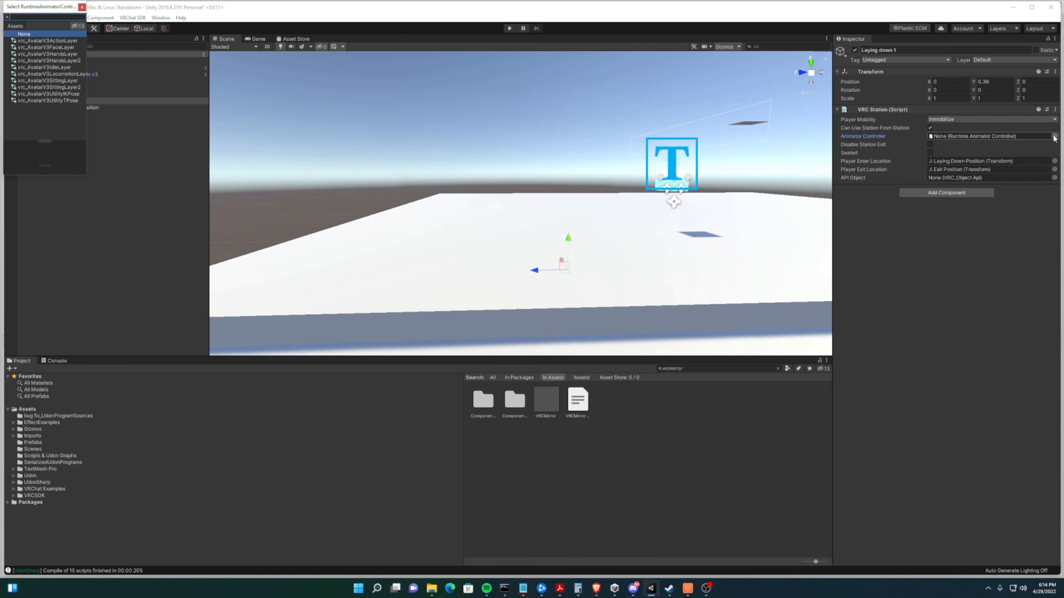
pyautogui.doubleClick(51, 42)
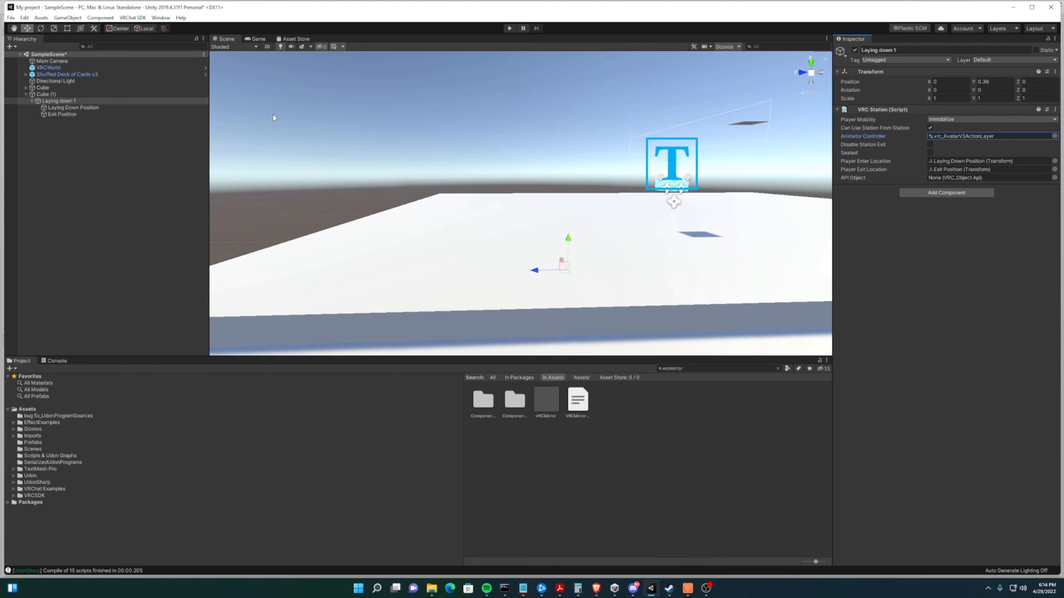
# - Create another empty child object directly under Cube (1), beside Laying down 1
pyautogui.click(50, 101)
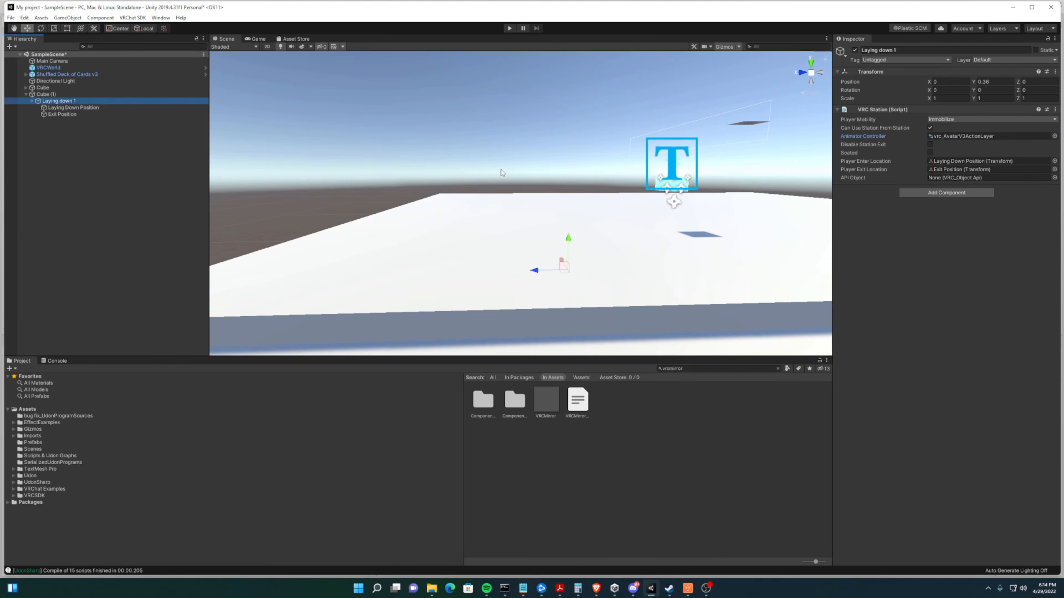
pyautogui.moveTo(502, 170); pyautogui.dragTo(523, 179, button='right')
pyautogui.press('s')
pyautogui.press('w')
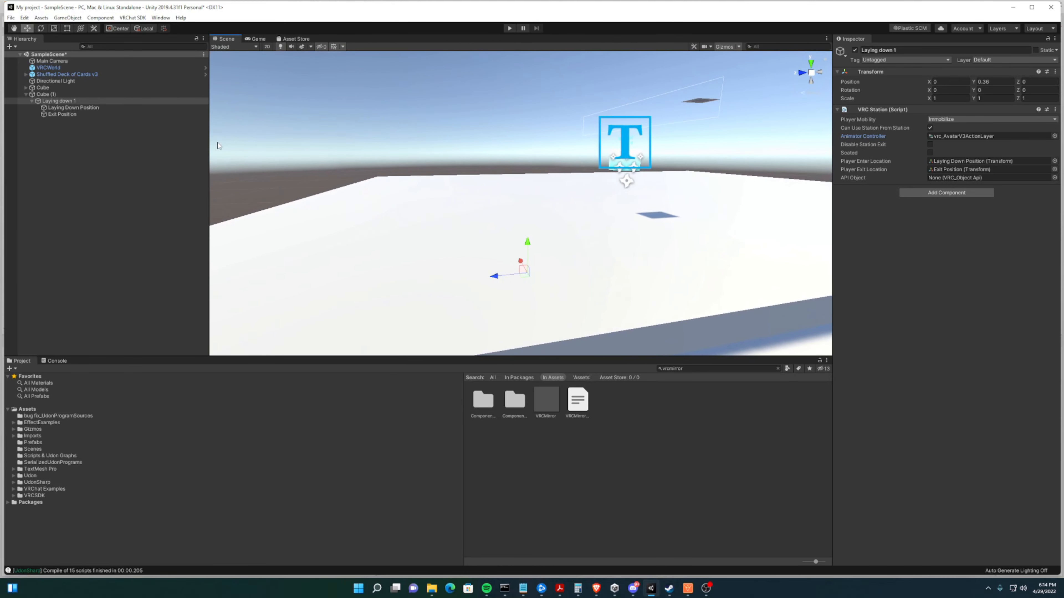
pyautogui.rightClick(68, 104)
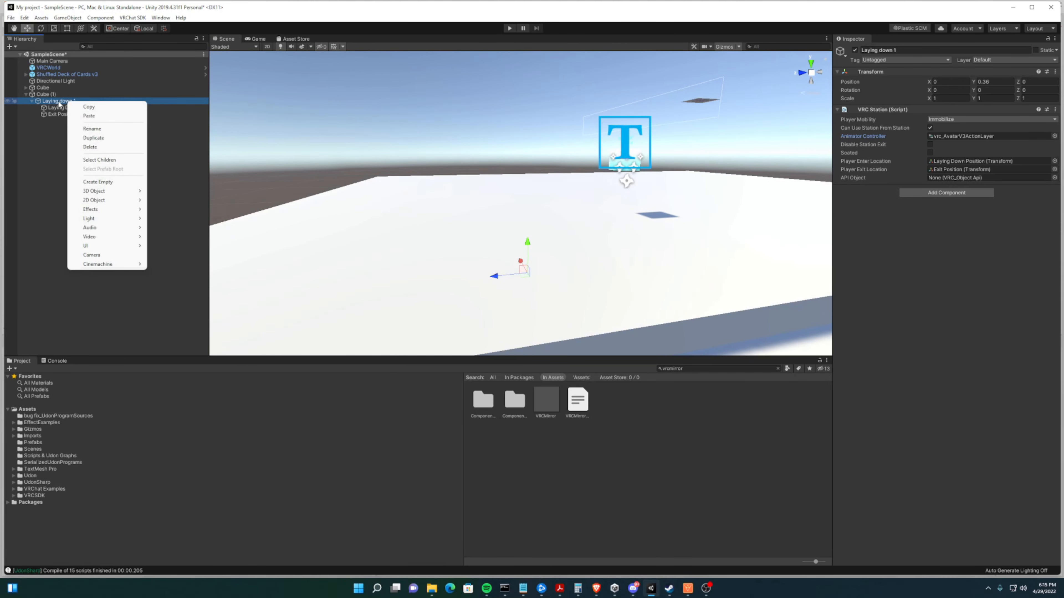
pyautogui.click(59, 103)
pyautogui.click(50, 95)
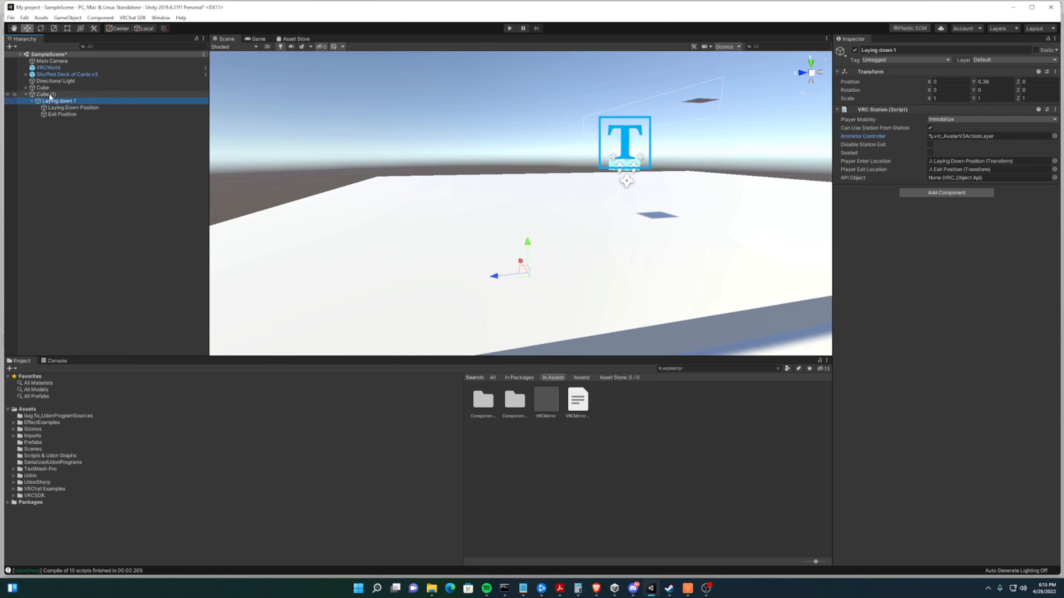
pyautogui.rightClick(50, 96)
pyautogui.click(67, 175)
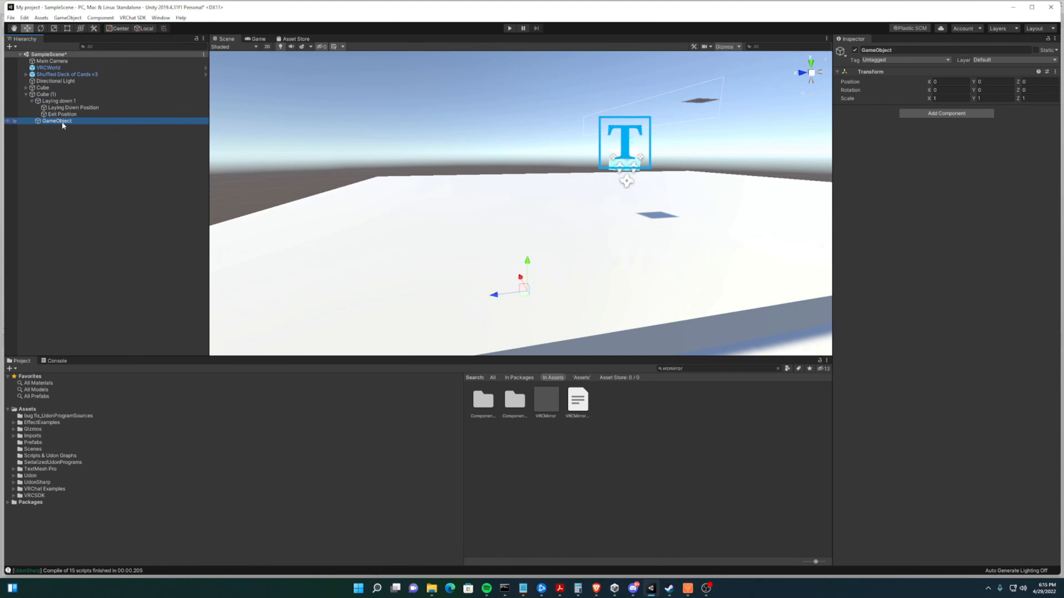
# - Rename the new empty object under Cube (1) to "Laying Down 2"
pyautogui.click(896, 50)
pyautogui.write('La')
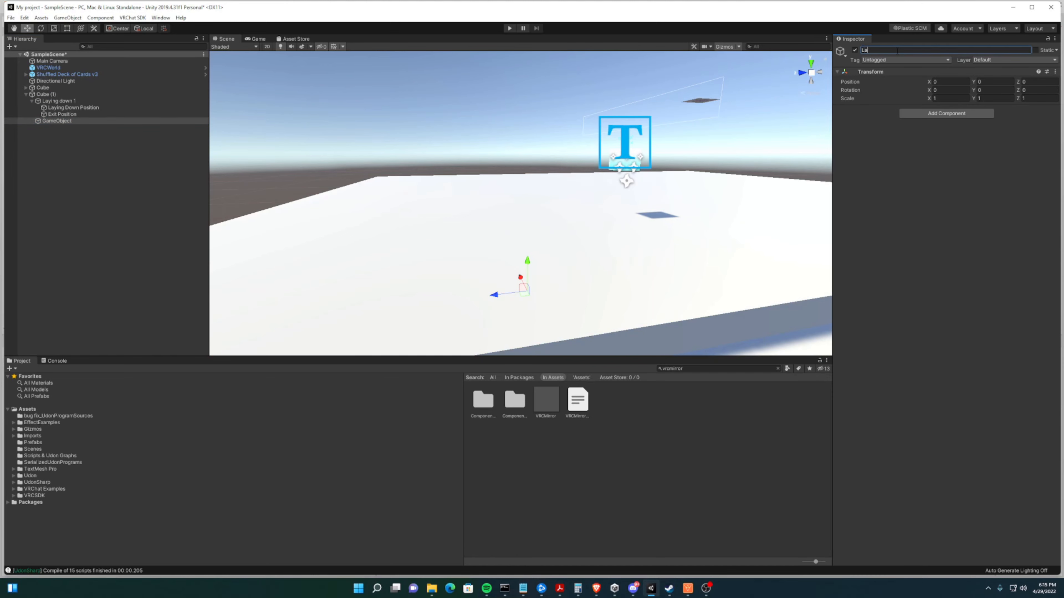
pyautogui.write('ying Down 2')
pyautogui.press('Return')
# - Add a VRC Station component to Laying Down 2 with vrc_AvatarV3ActionLayer as its animator controller
pyautogui.click(928, 114)
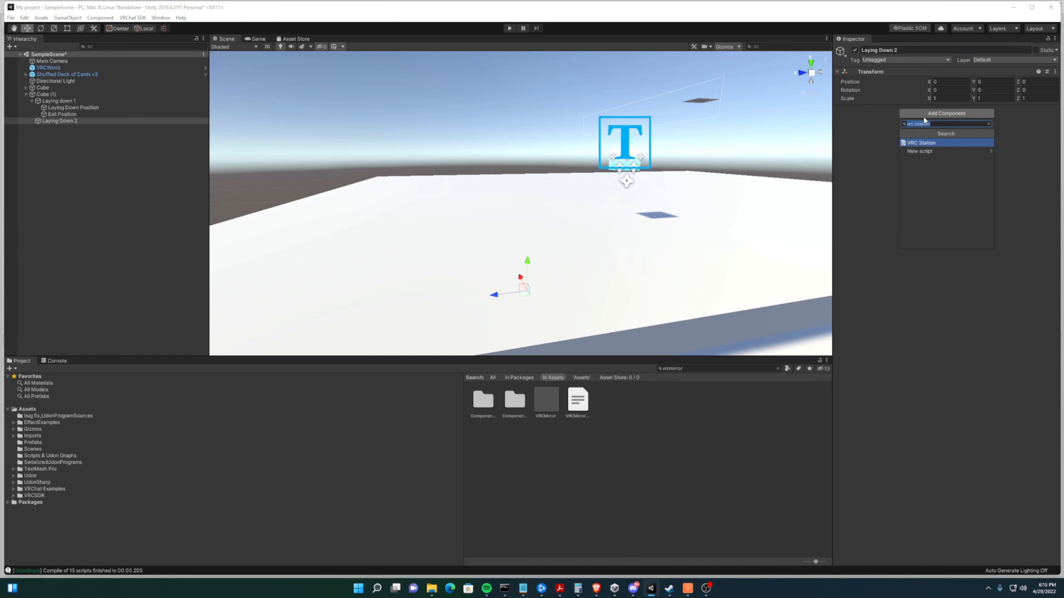
pyautogui.click(921, 141)
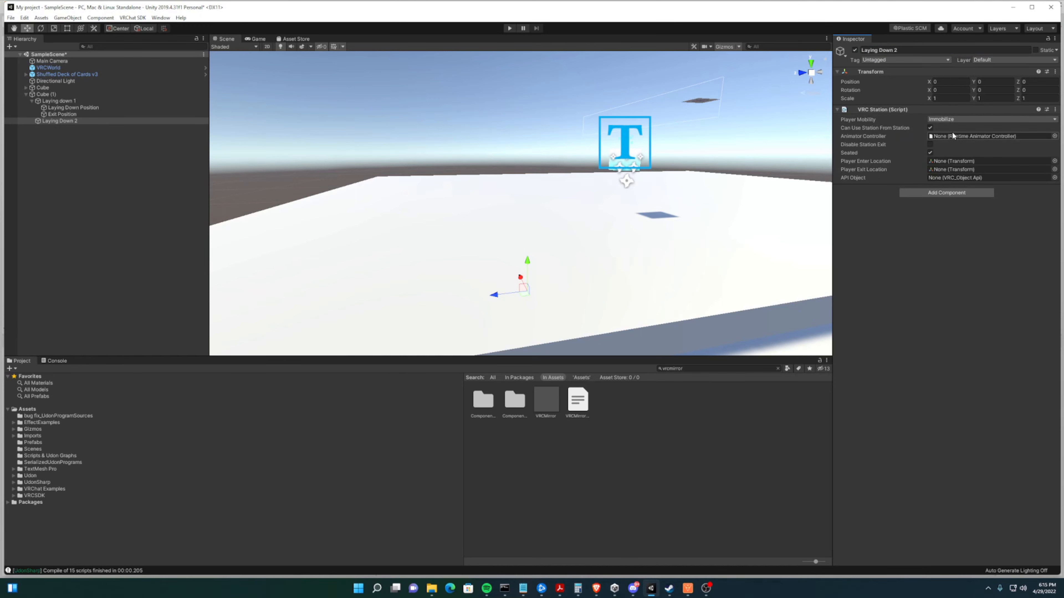
pyautogui.click(1054, 136)
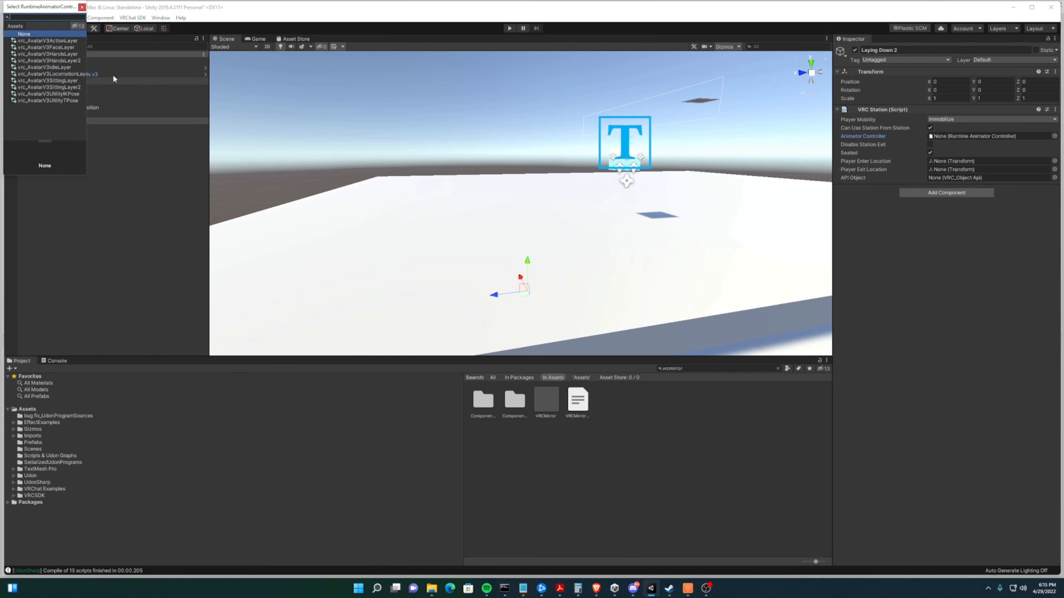
pyautogui.doubleClick(61, 41)
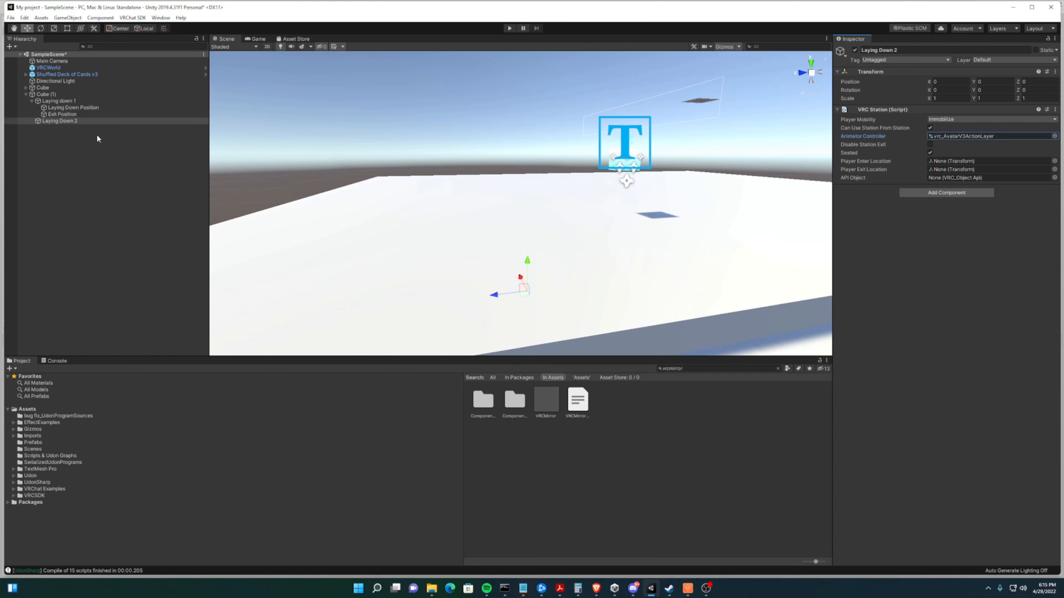
# - Create an empty child object under Laying Down 2 and set its X rotation to -90
pyautogui.rightClick(63, 121)
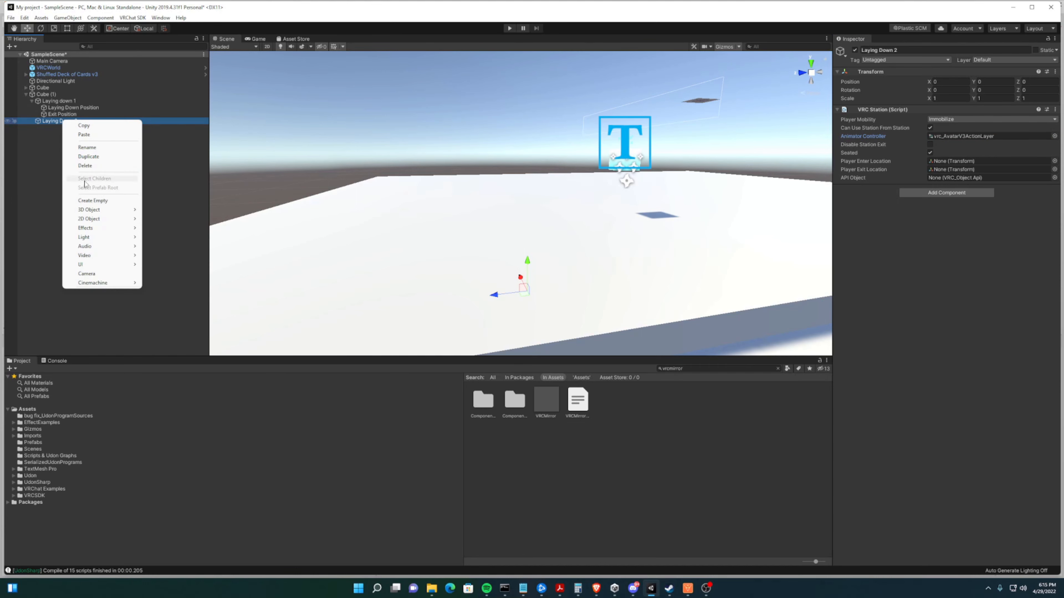
pyautogui.click(91, 201)
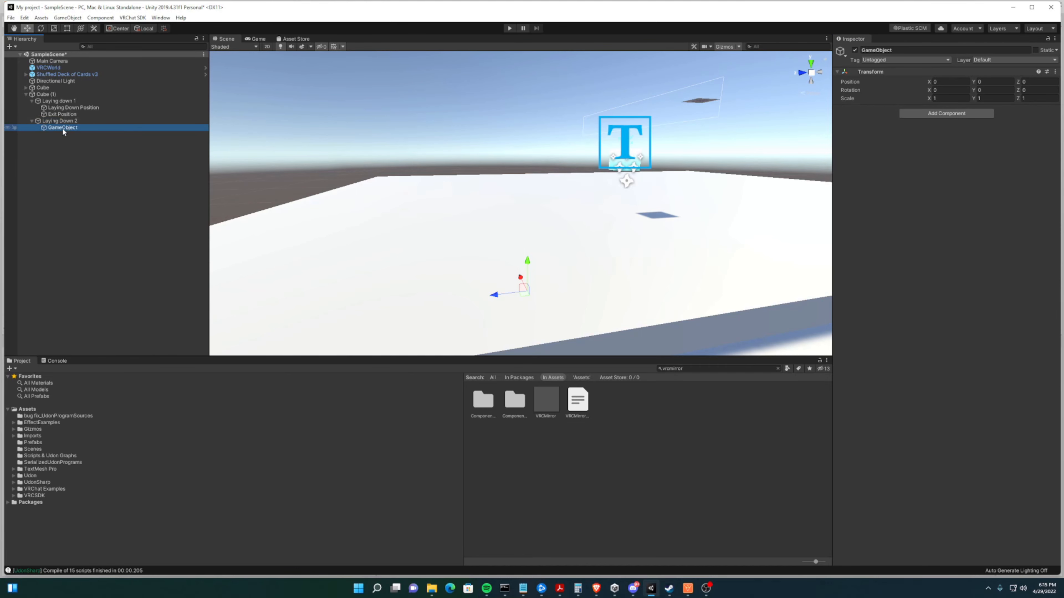
pyautogui.moveTo(490, 150); pyautogui.dragTo(471, 150, button='right')
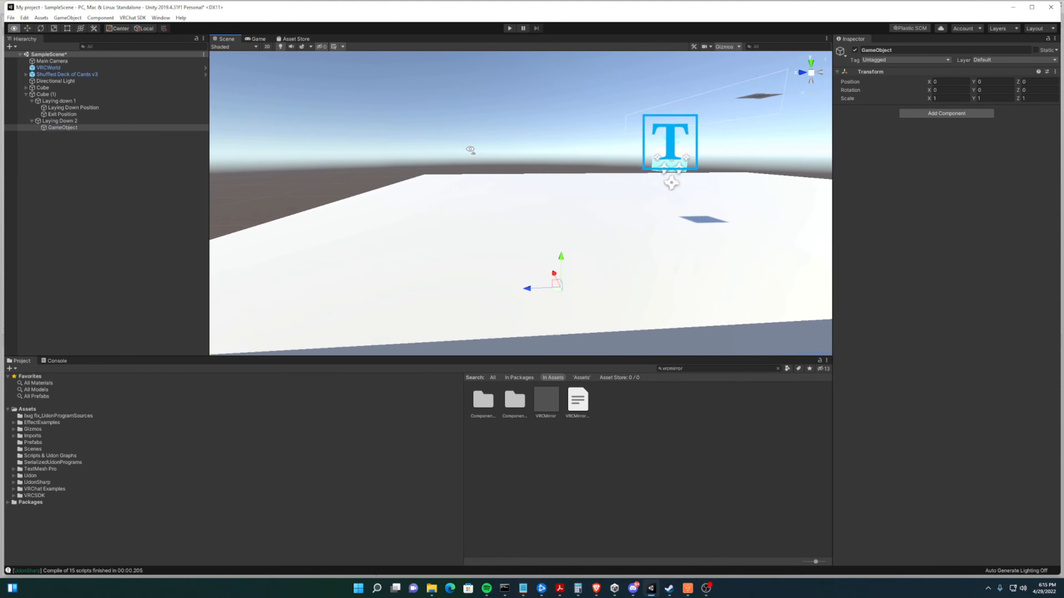
pyautogui.scroll(-3, 471, 150)
pyautogui.click(956, 90)
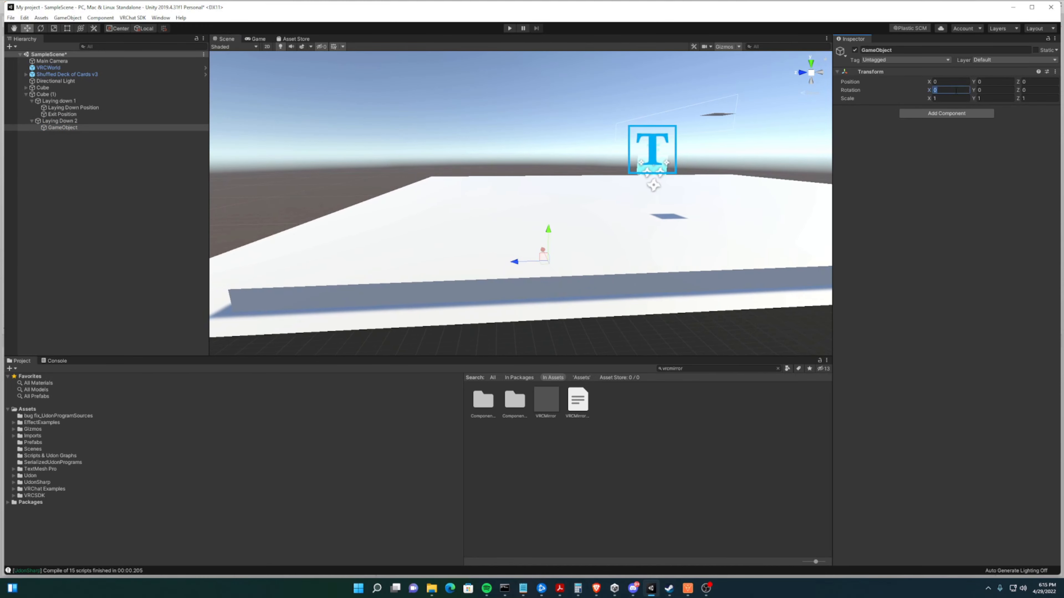
pyautogui.write('-90')
# - Move the new child of Laying Down 2 to about X -0.445 and Y 0.44, near the edge of the bed
pyautogui.moveTo(547, 235); pyautogui.dragTo(548, 219)
pyautogui.moveTo(591, 176); pyautogui.dragTo(433, 206, button='right')
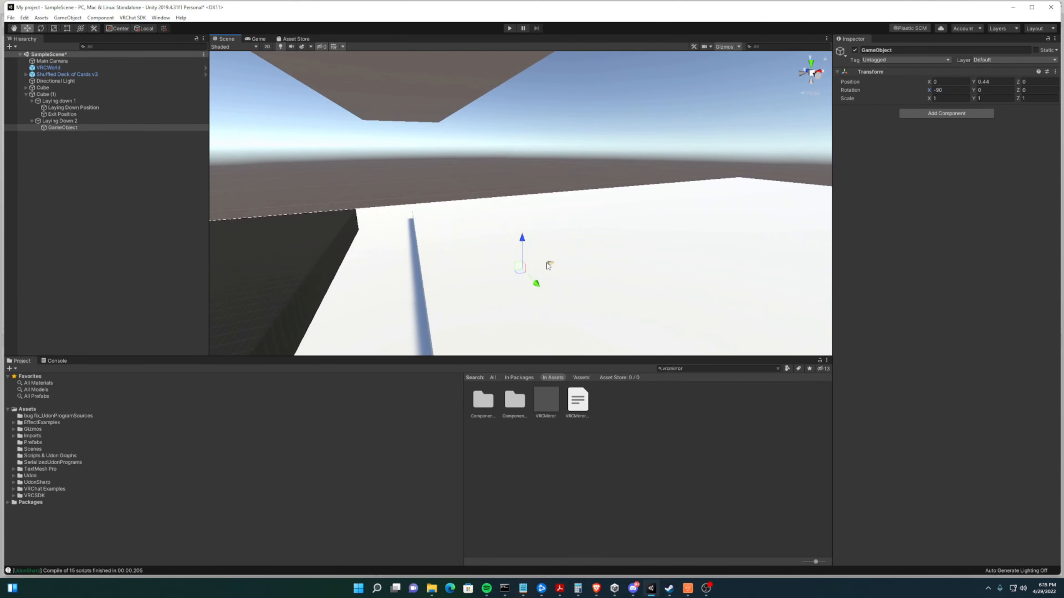
pyautogui.moveTo(545, 264); pyautogui.dragTo(474, 251)
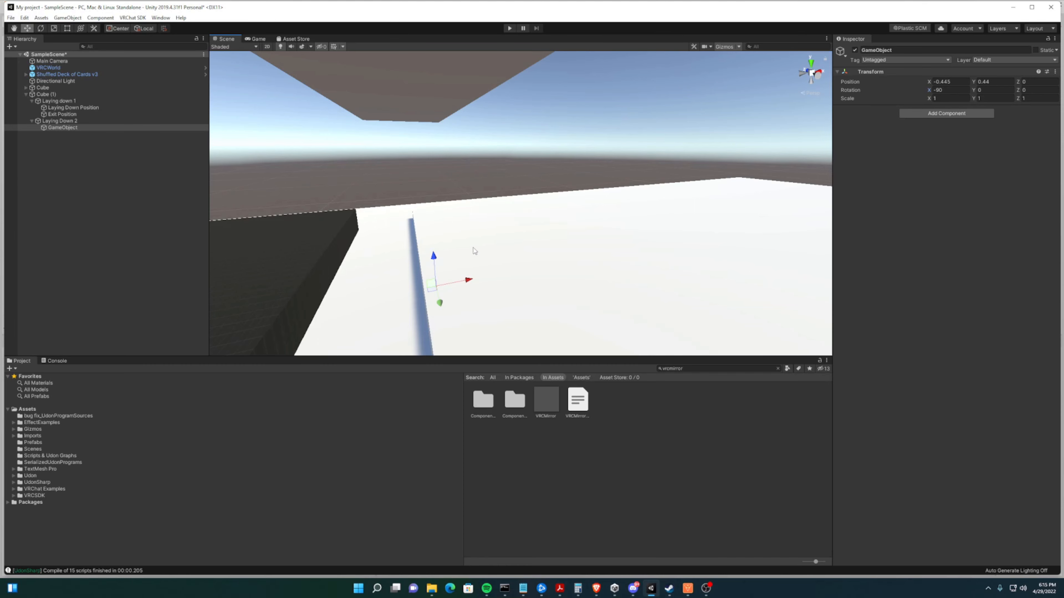
# - Rename the child object of Laying Down 2 to "Laying Down position 2"
pyautogui.click(91, 109)
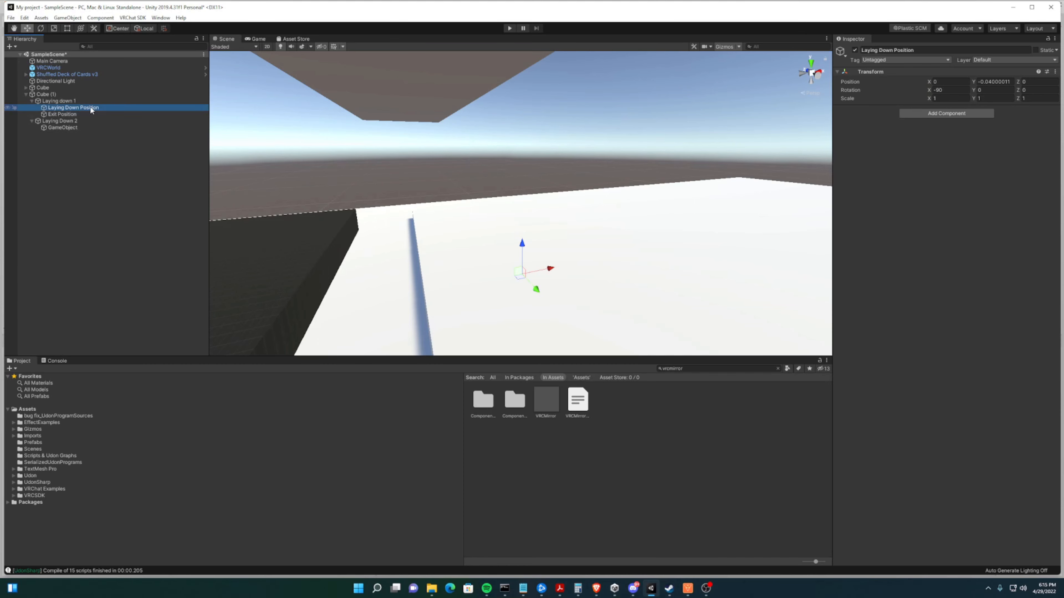
pyautogui.click(80, 129)
pyautogui.click(910, 50)
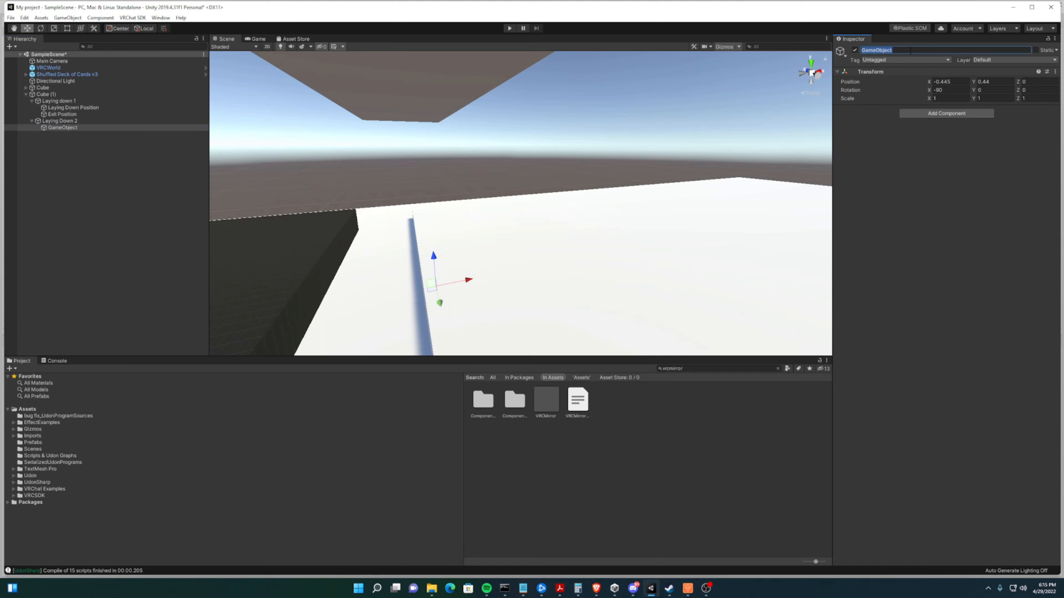
pyautogui.write('Layind')
pyautogui.press('BackSpace')
pyautogui.write('g Down position 2')
pyautogui.press('Return')
# - On Laying Down 2's station, assign Laying Down position 2 as enter location and Exit Position as exit location, and turn off Seated
pyautogui.click(66, 121)
pyautogui.moveTo(65, 127); pyautogui.dragTo(953, 164)
pyautogui.moveTo(70, 115); pyautogui.dragTo(950, 170)
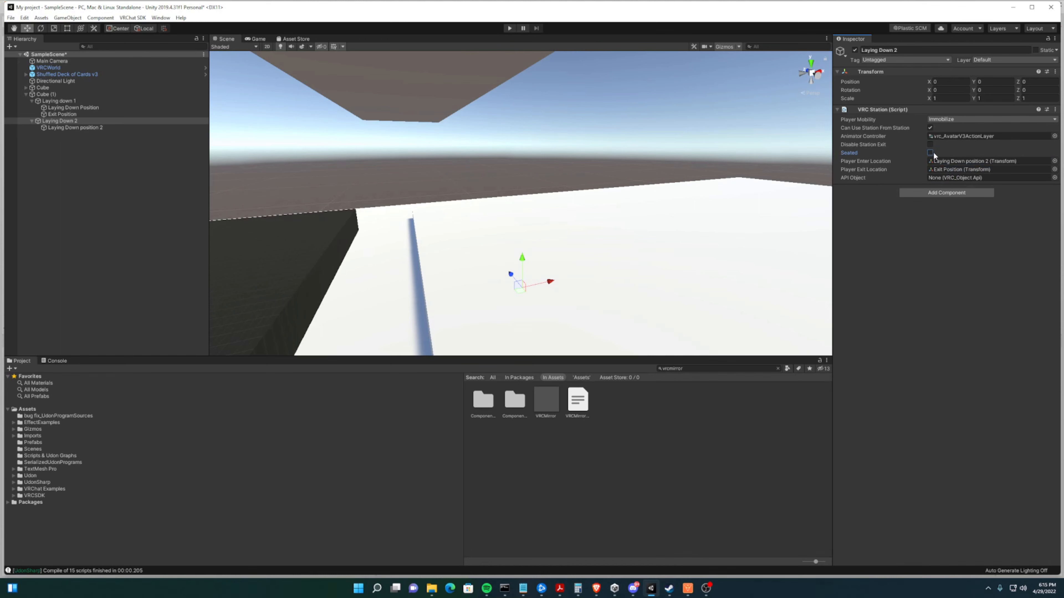
# - Review the setup of Cube (1), both lying-down stations, and Laying down 1's enter and exit position objects
pyautogui.click(74, 122)
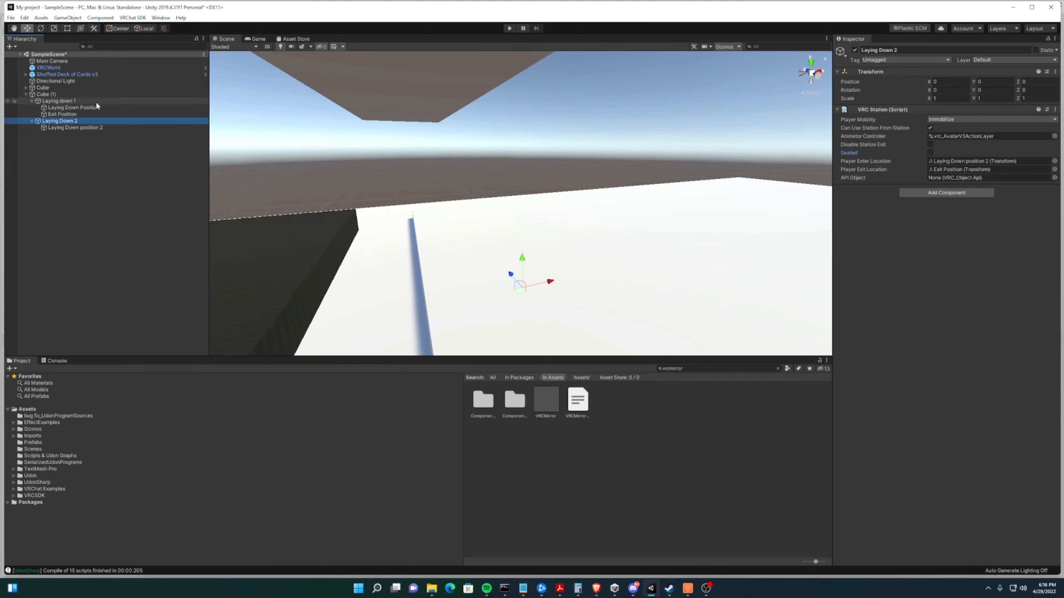
pyautogui.click(86, 95)
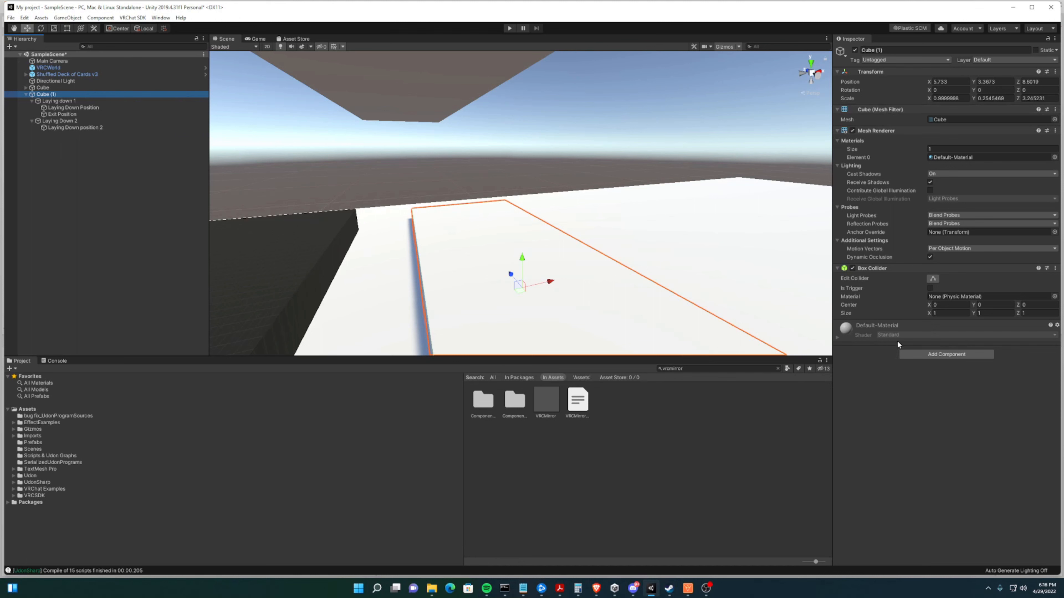
pyautogui.click(76, 102)
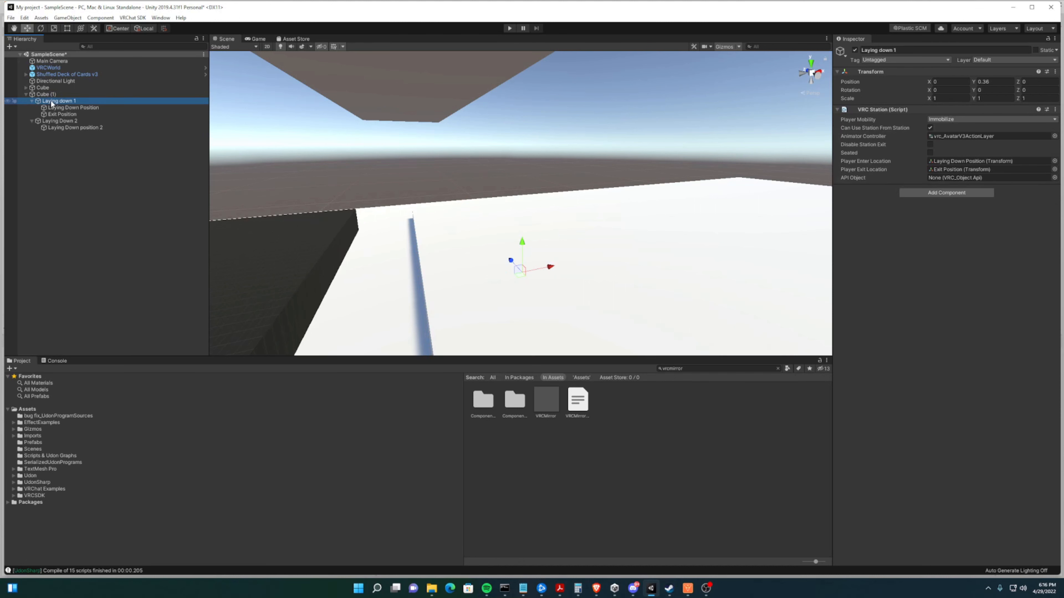
pyautogui.click(32, 120)
pyautogui.click(32, 101)
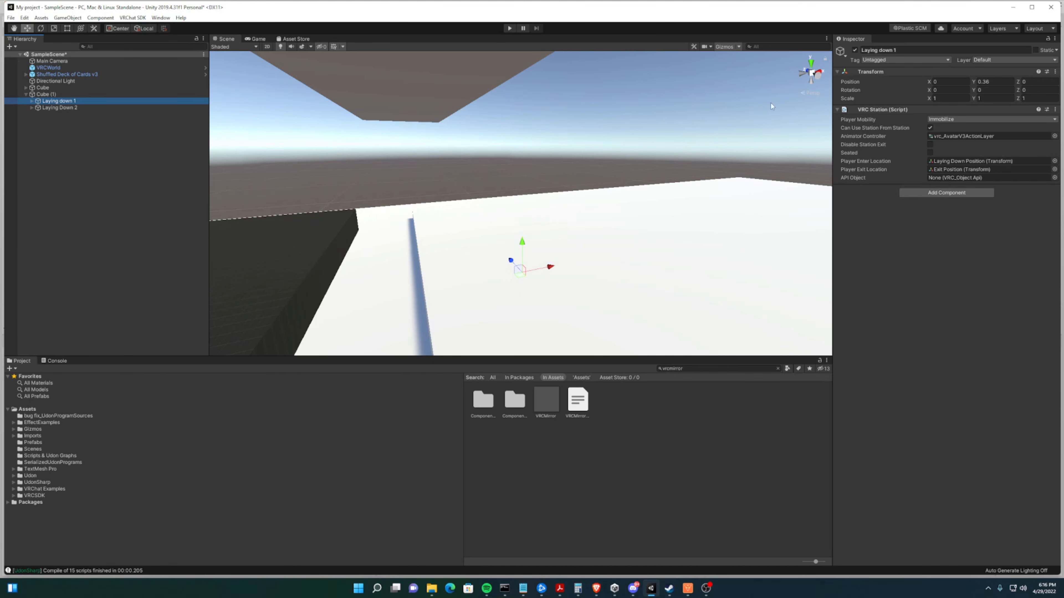
pyautogui.click(31, 101)
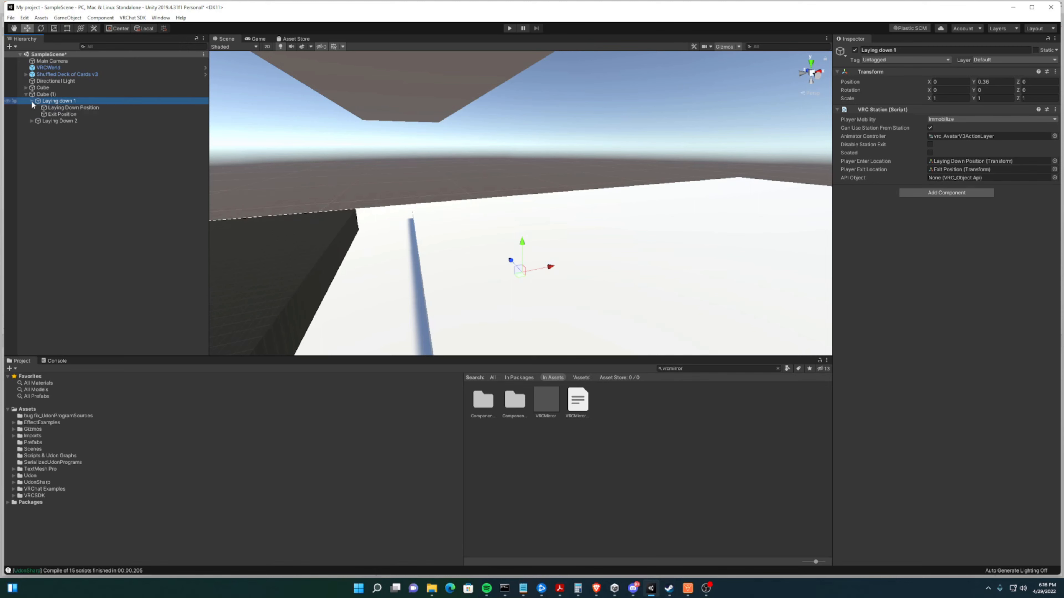
pyautogui.click(87, 108)
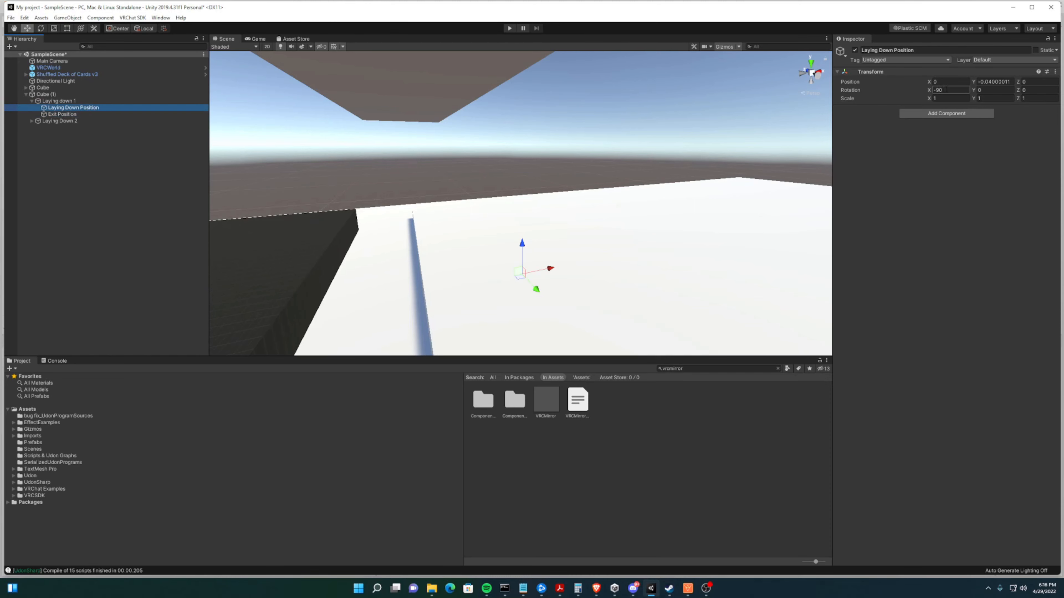
pyautogui.click(62, 116)
pyautogui.moveTo(587, 189); pyautogui.dragTo(653, 140, button='right')
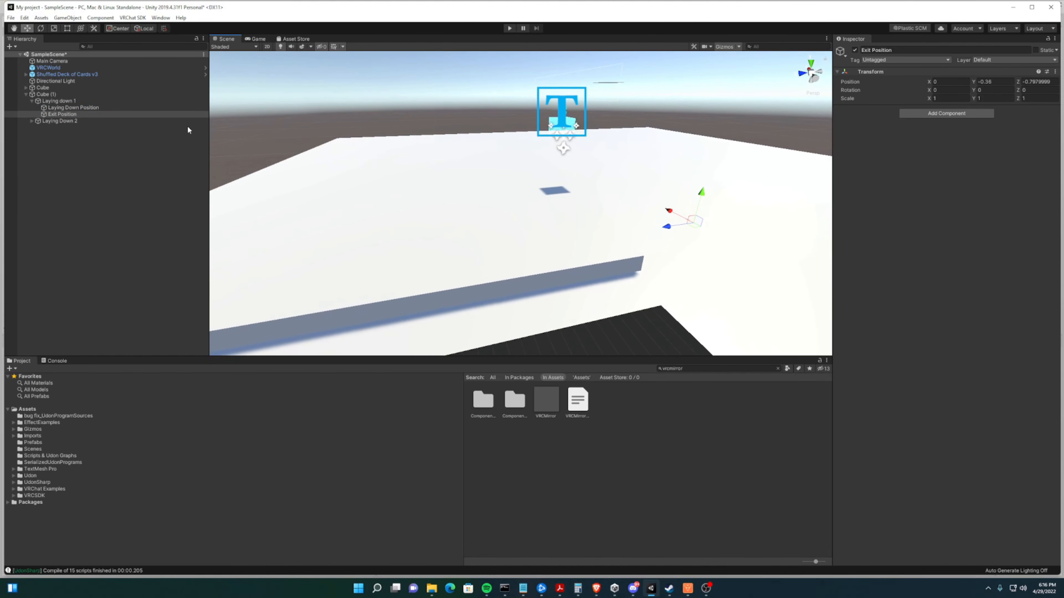
pyautogui.click(59, 121)
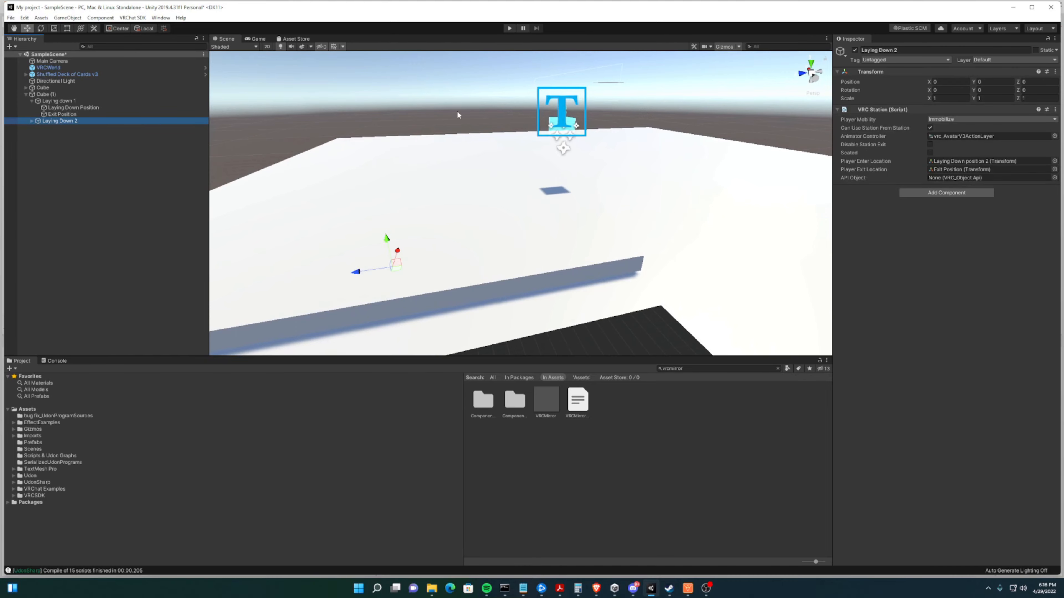
pyautogui.moveTo(458, 111); pyautogui.dragTo(295, 102, button='right')
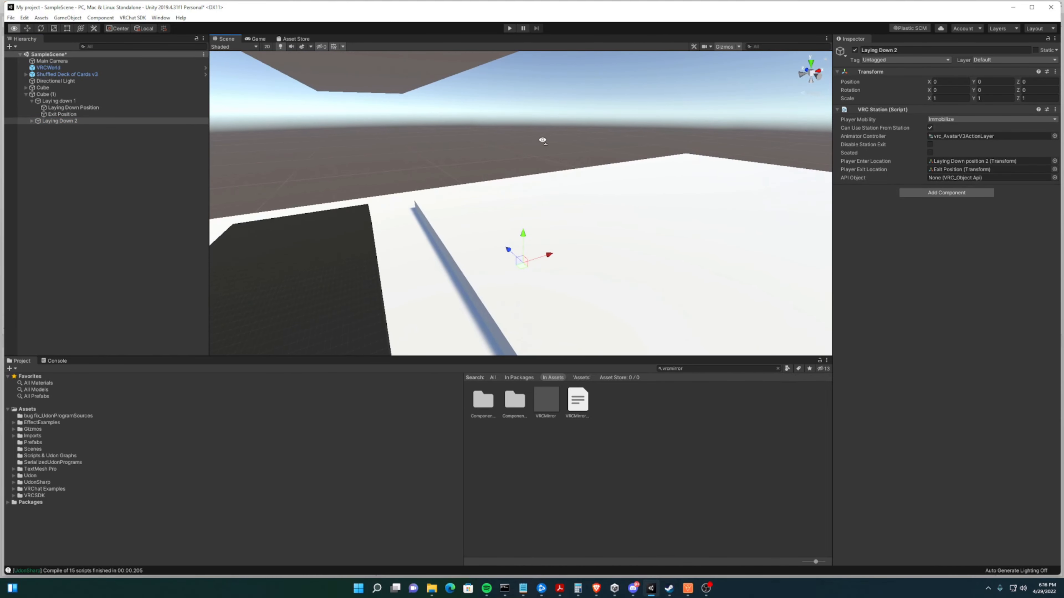
# - Compare the transforms and station settings of Laying down 1, Laying Down 2 and its child Laying Down position 2
pyautogui.moveTo(544, 140); pyautogui.dragTo(479, 144, button='right')
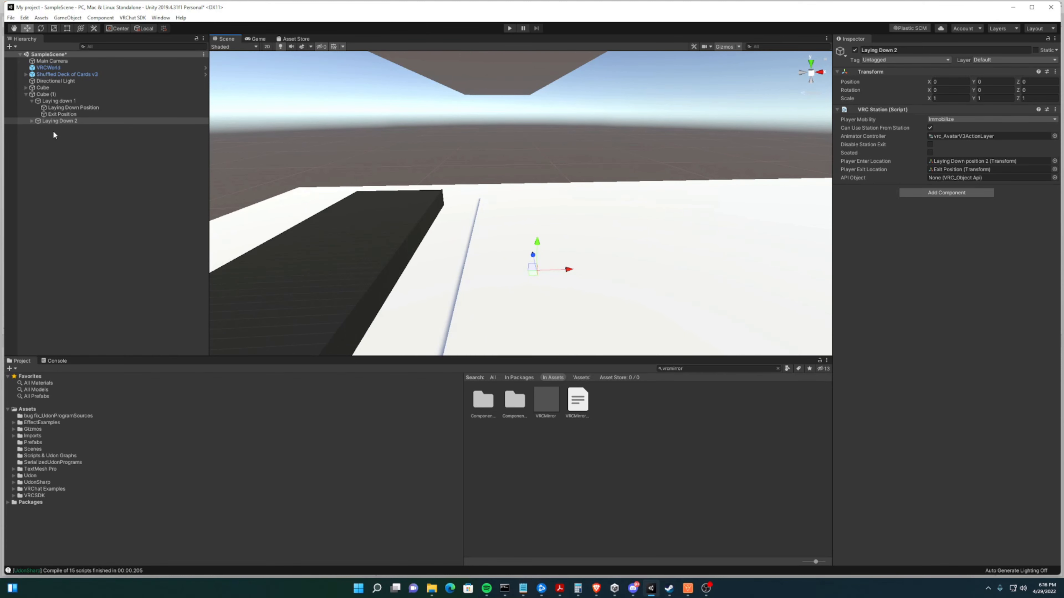
pyautogui.click(31, 120)
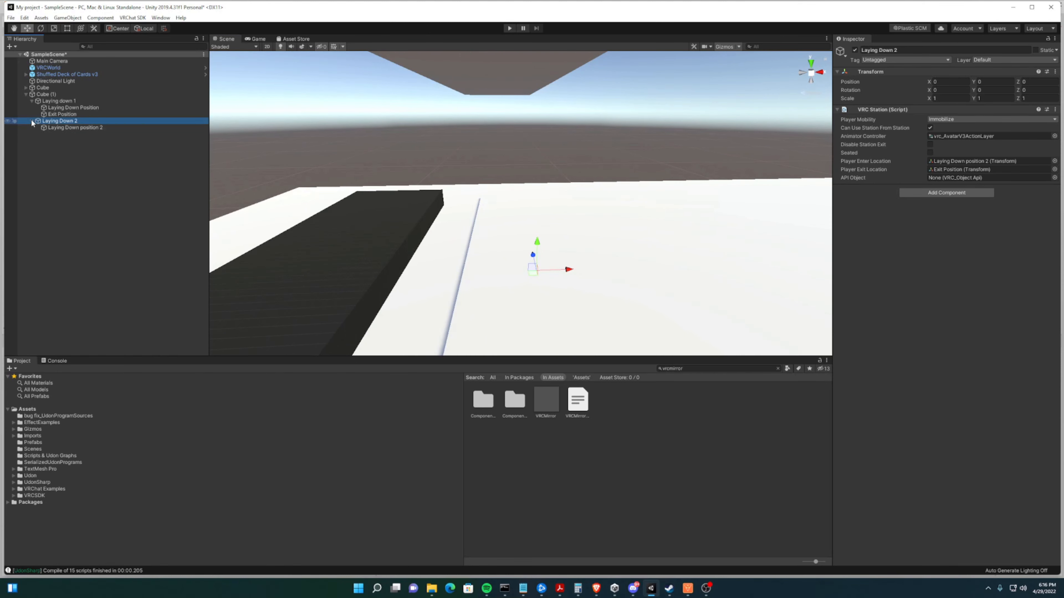
pyautogui.click(77, 127)
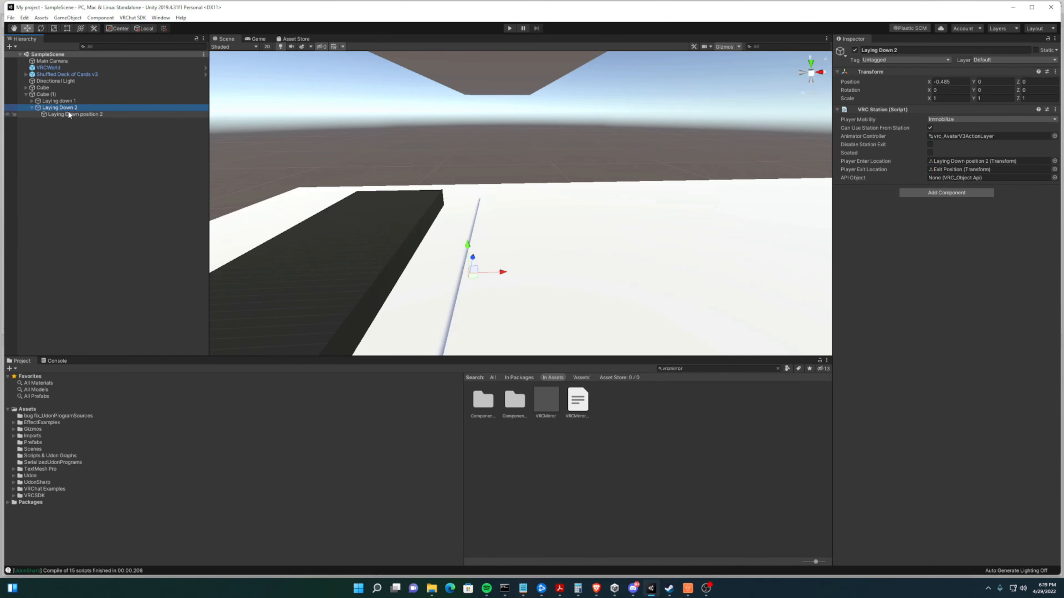
pyautogui.click(63, 113)
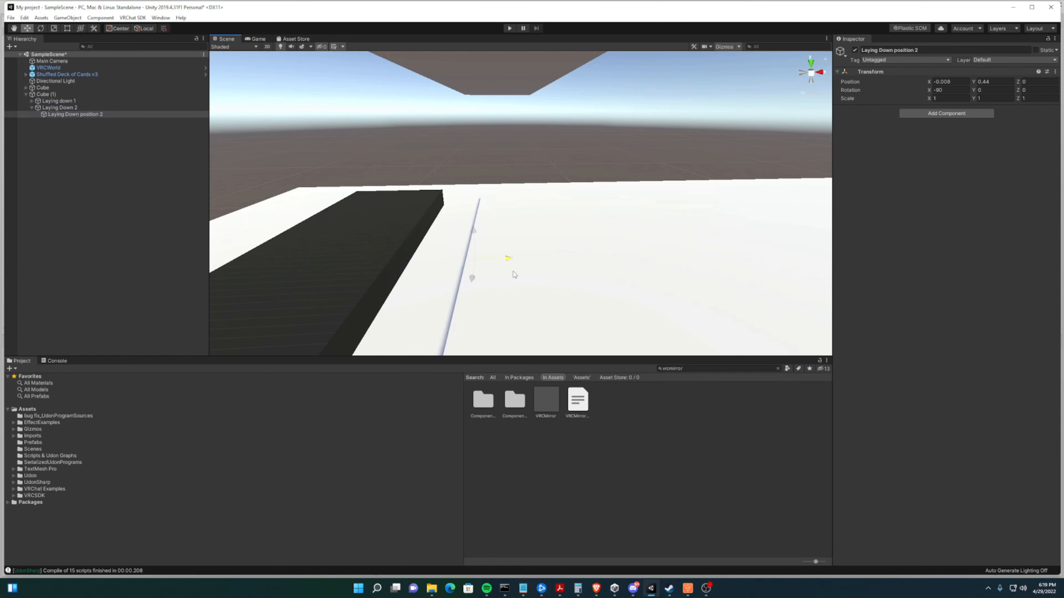
pyautogui.click(68, 109)
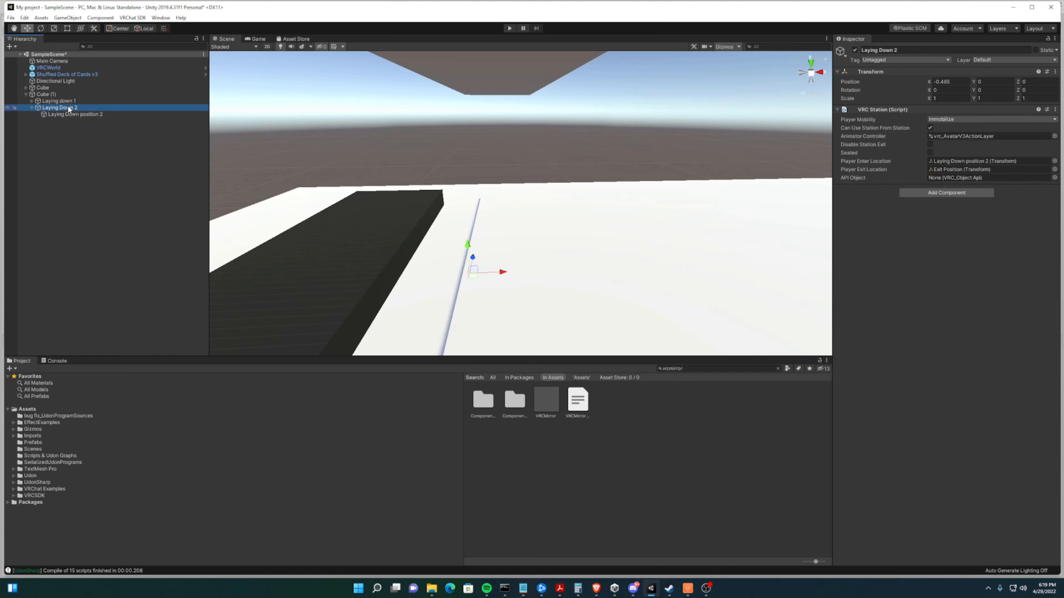
pyautogui.click(69, 108)
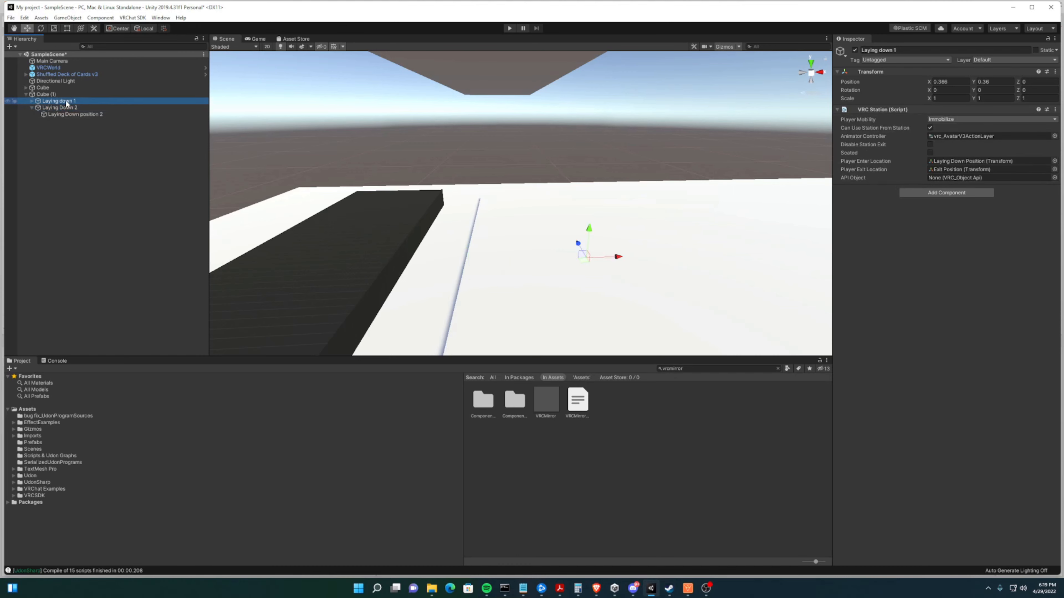
pyautogui.click(65, 107)
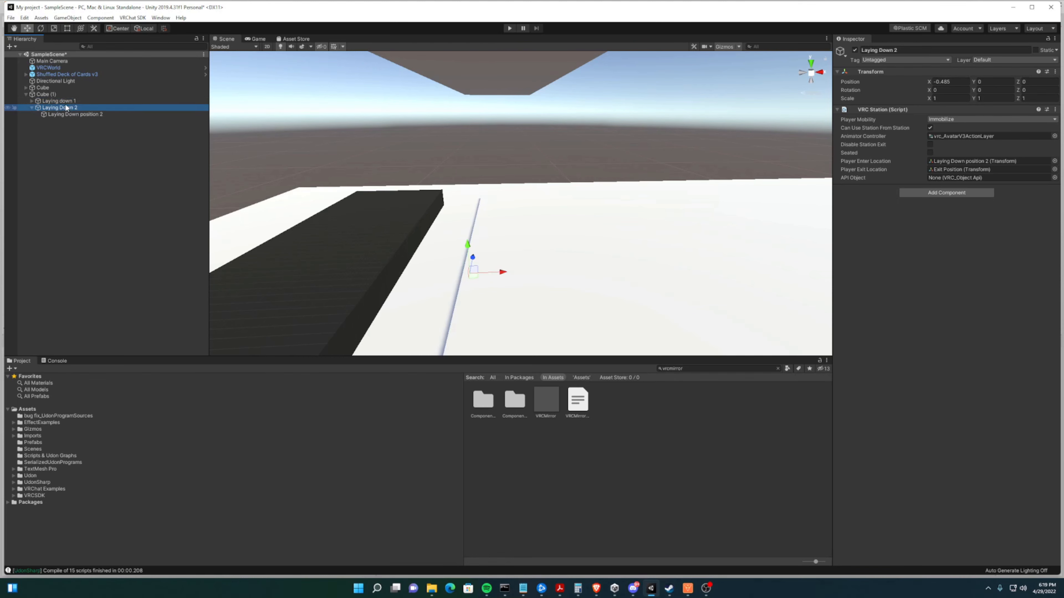
pyautogui.click(66, 108)
# - Move Laying Down position 2 to about X 0.024 and Y 0.577, and expand Laying down 1 to show its position objects
pyautogui.click(66, 115)
pyautogui.moveTo(408, 153); pyautogui.dragTo(537, 137, button='right')
pyautogui.press('d')
pyautogui.press('a')
pyautogui.press('w')
pyautogui.click(32, 101)
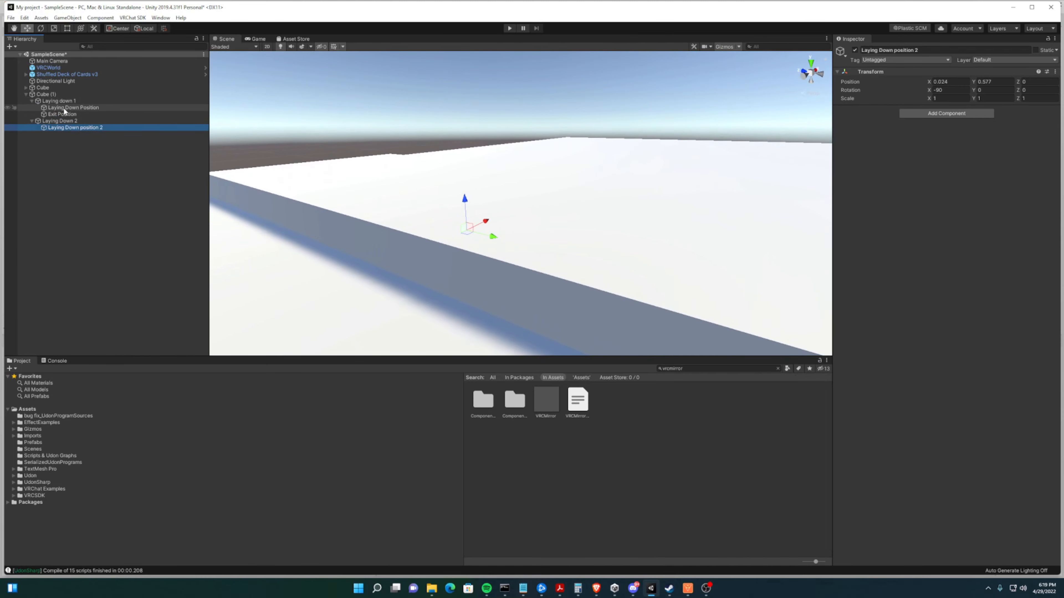
pyautogui.moveTo(589, 153); pyautogui.dragTo(589, 149)
# - Switch to a VRChat test of the world, walk up to the bed and try lying down on it
pyautogui.moveTo(589, 148); pyautogui.dragTo(321, 79, button='right')
pyautogui.press('d')
pyautogui.click(132, 18)
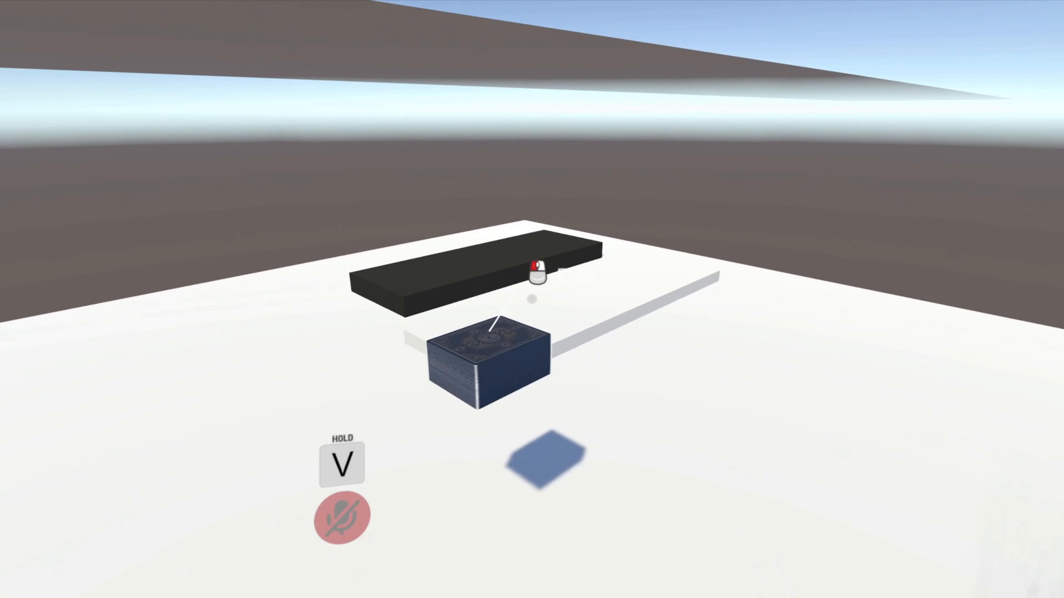
pyautogui.press('w')
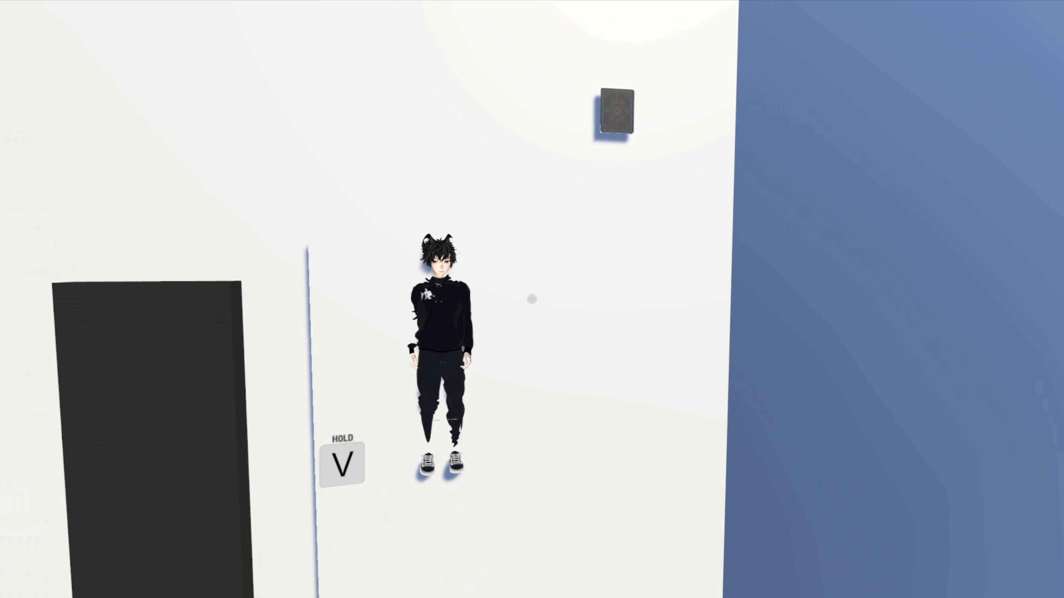
pyautogui.press('a')
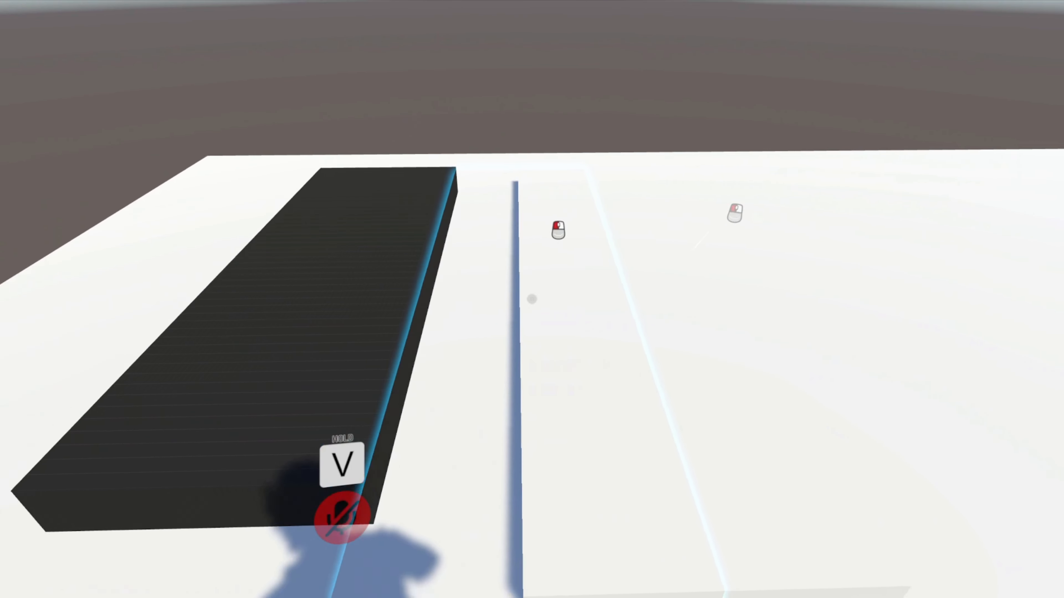
# - Check that each side of the bed targets its own station, and test lying down and getting off the bed
pyautogui.press('d')
pyautogui.press('a')
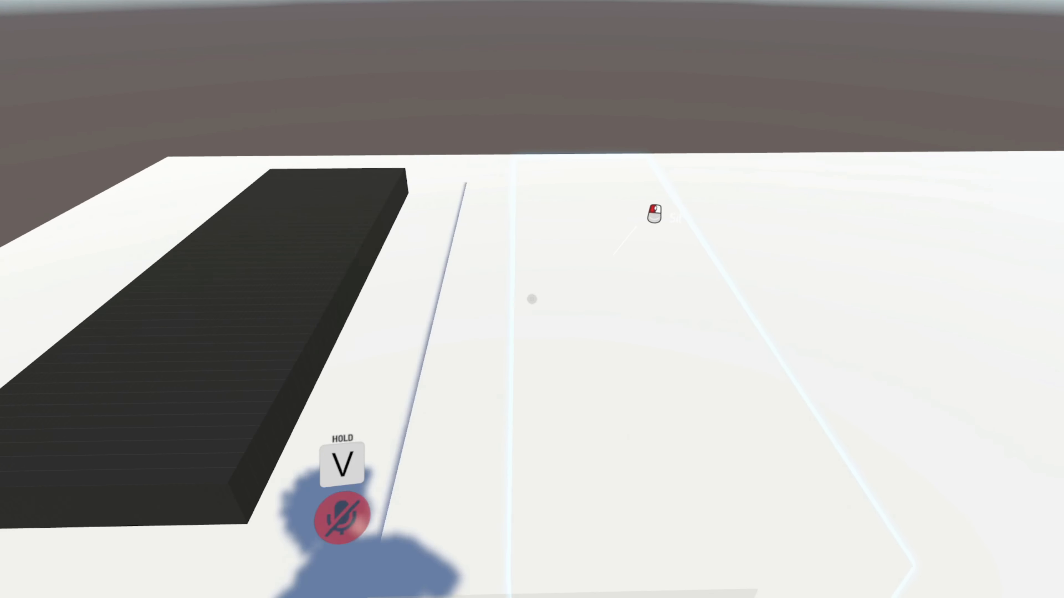
pyautogui.press('d')
pyautogui.press('a')
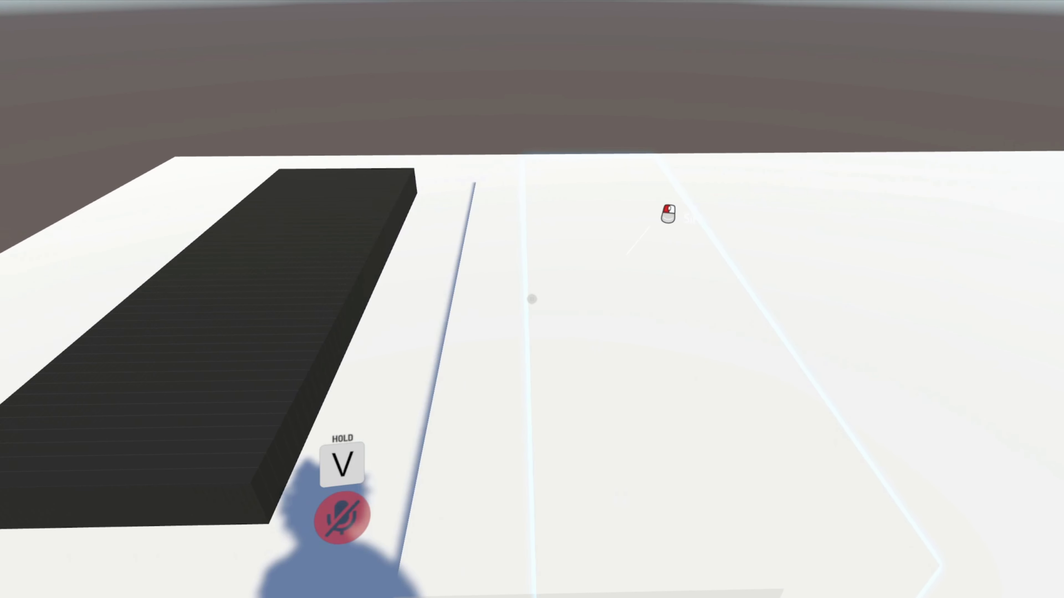
pyautogui.press('s')
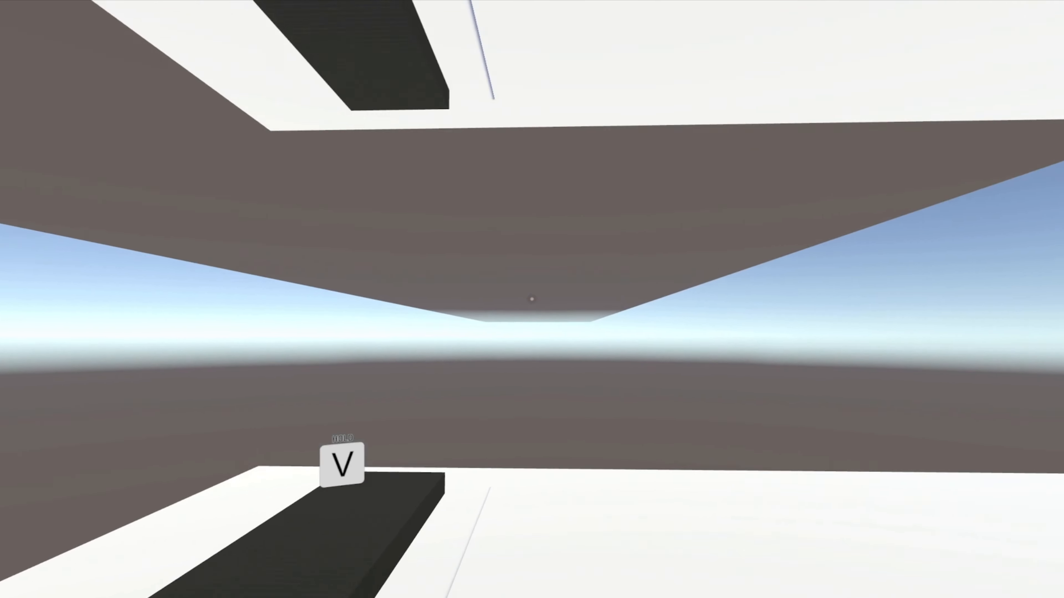
pyautogui.press('w')
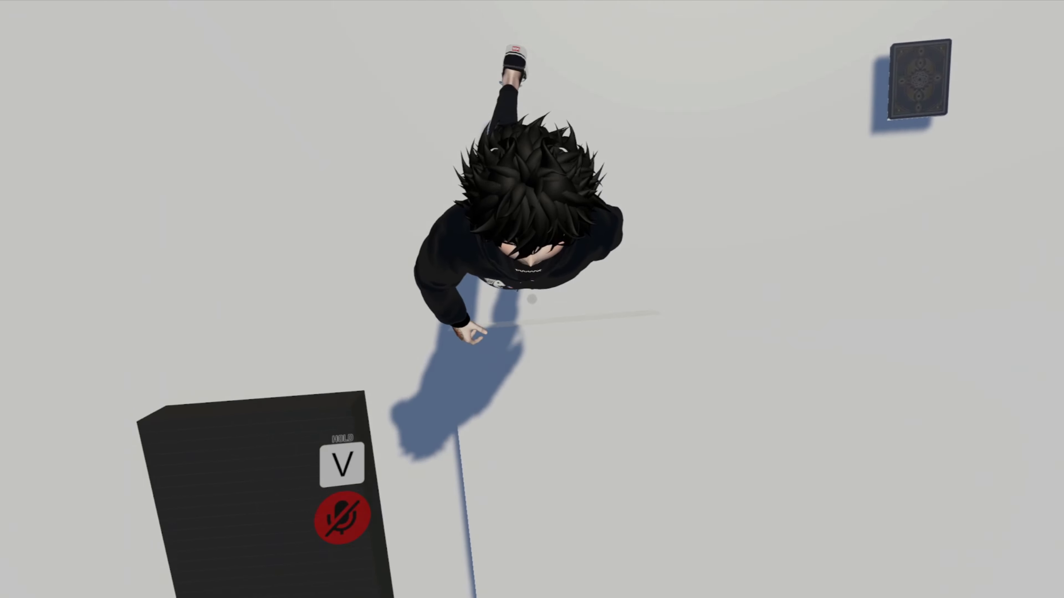
pyautogui.press('s')
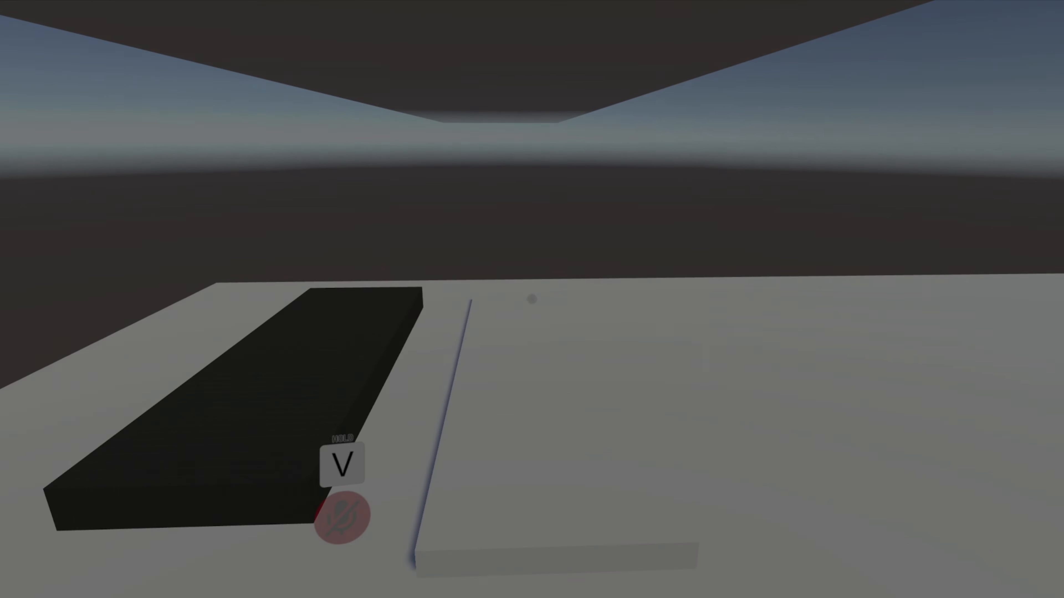